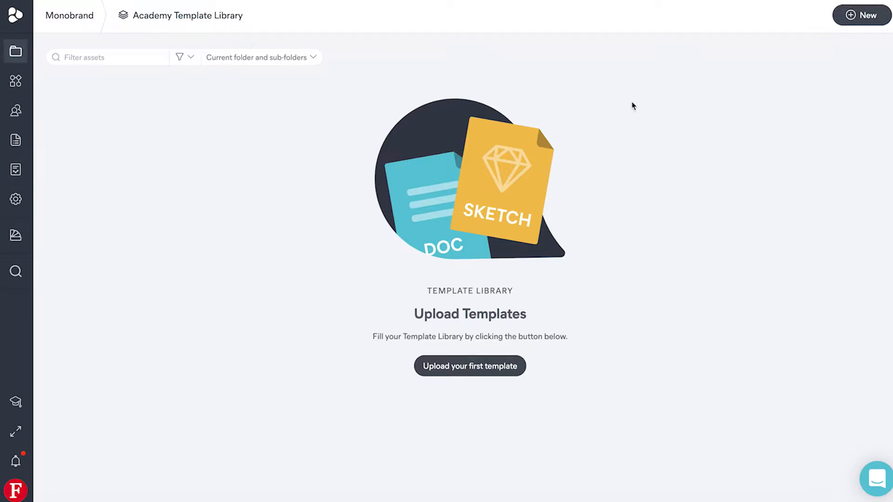
Create a template in the library from the Sketch document monobrand-facebook-ad.sketch and dismiss the upload notice
click(858, 21)
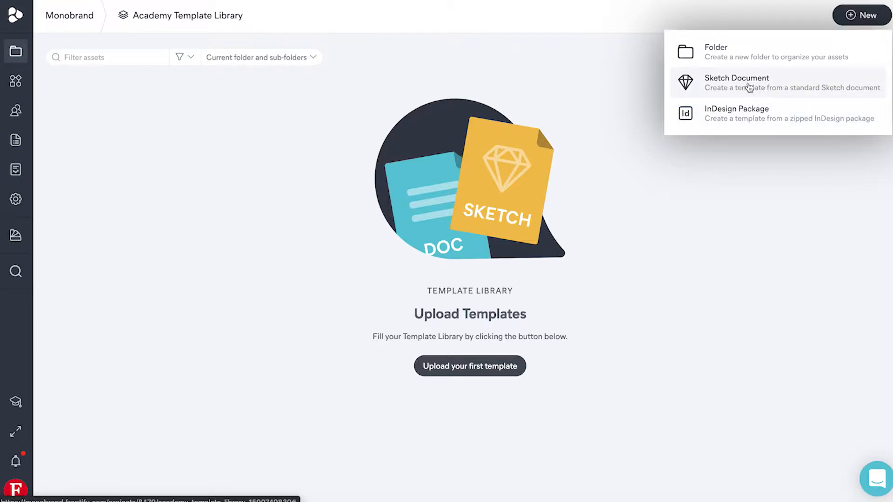
click(765, 91)
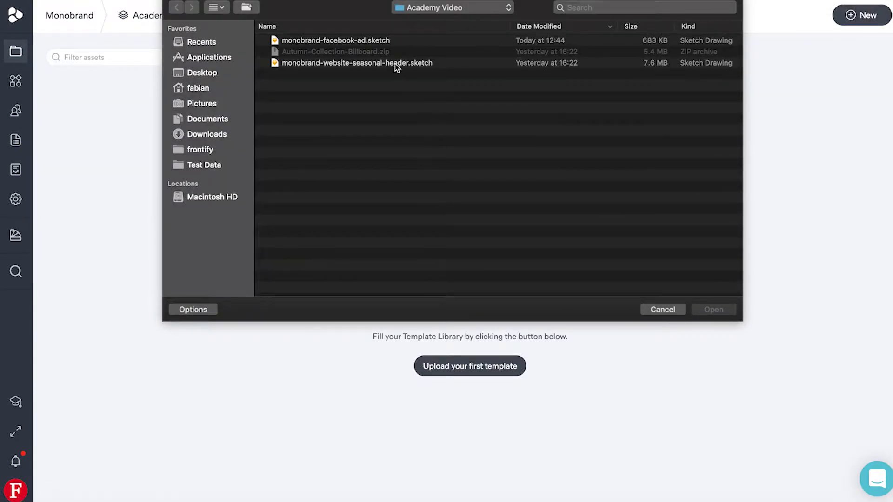
double_click(384, 40)
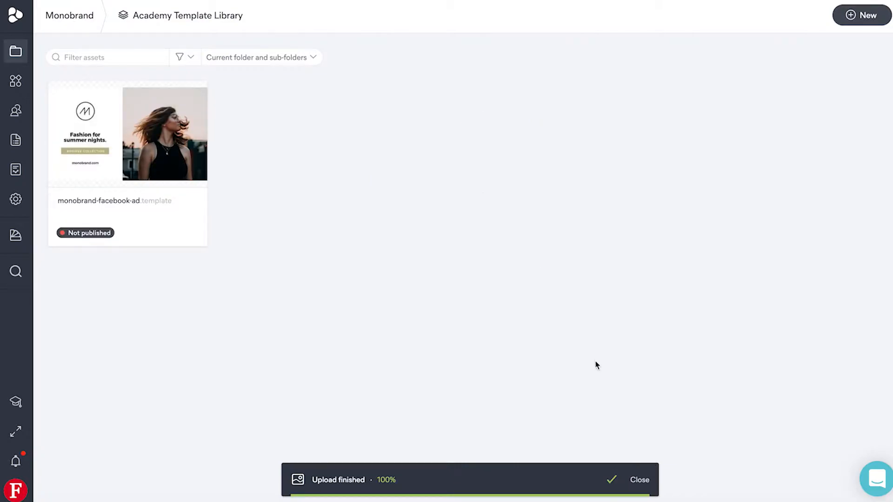
click(647, 481)
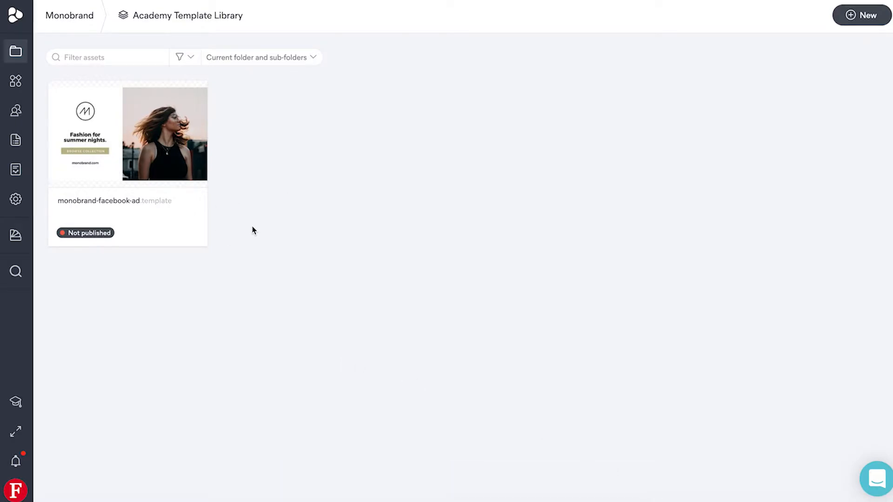
Open the monobrand-facebook-ad template and switch it to edit mode
click(178, 139)
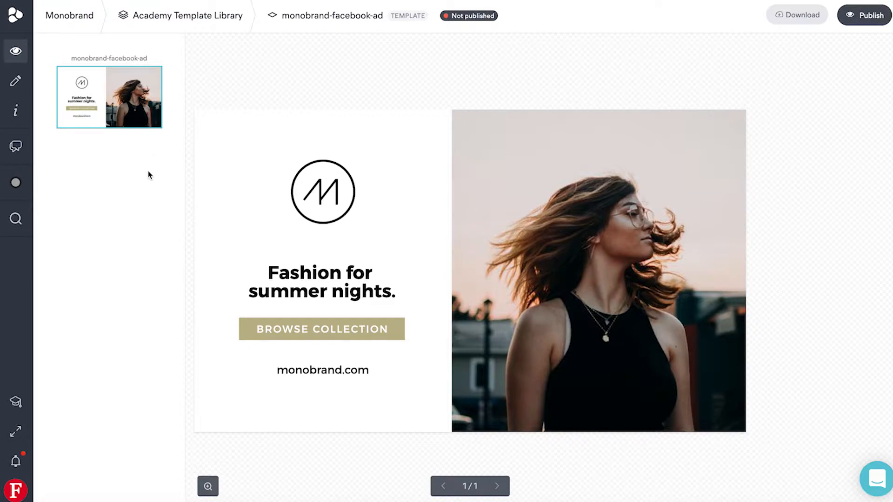
click(15, 84)
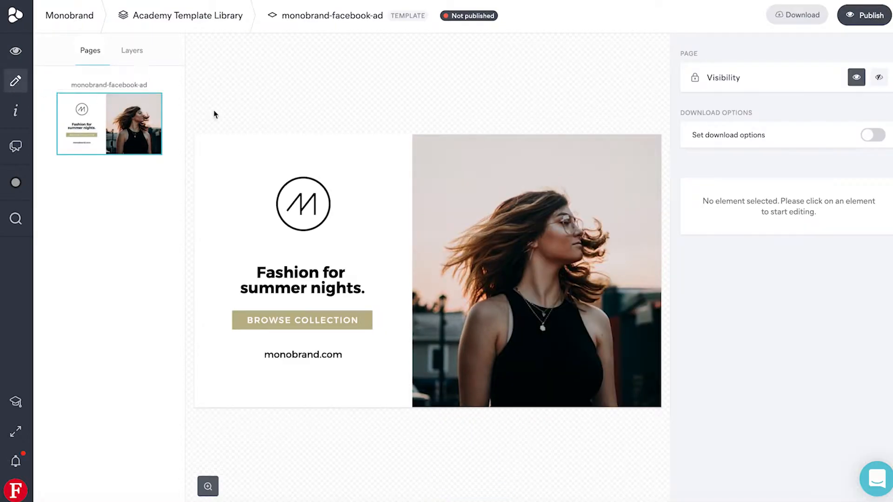
Examine the editable settings of the photo, white background, logo, headline, BROWSE COLLECTION button and web address one after another
click(527, 177)
click(389, 179)
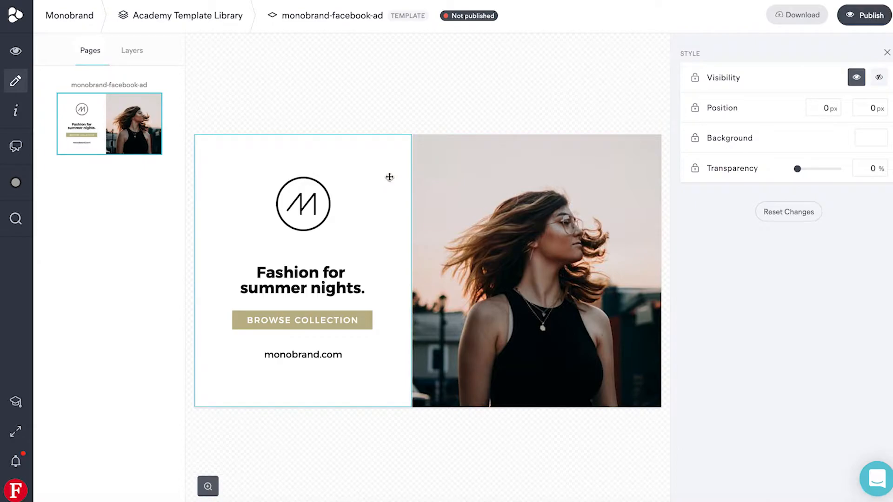
click(323, 193)
click(316, 276)
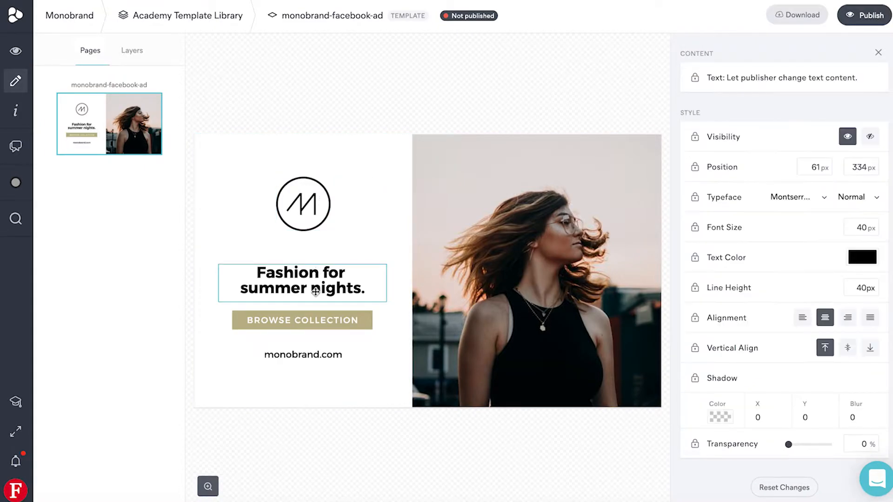
click(320, 324)
click(313, 355)
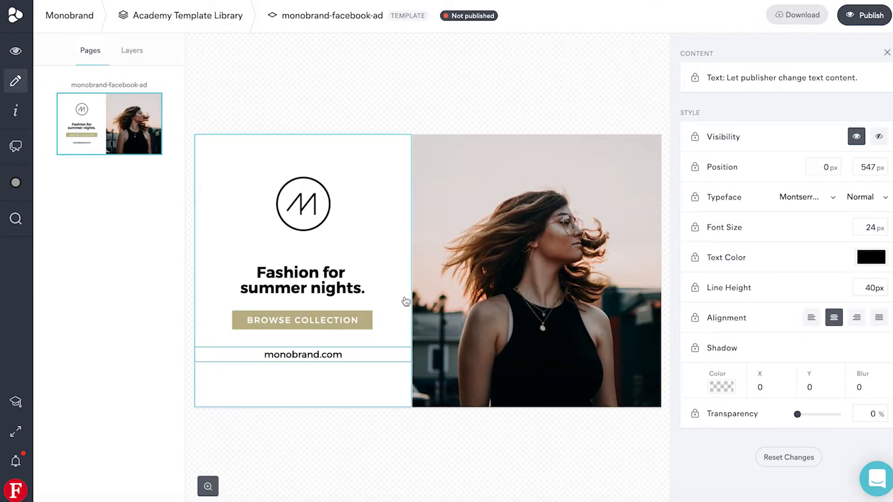
Unlock the photo of the woman so that publishers can edit or replace the image
click(475, 231)
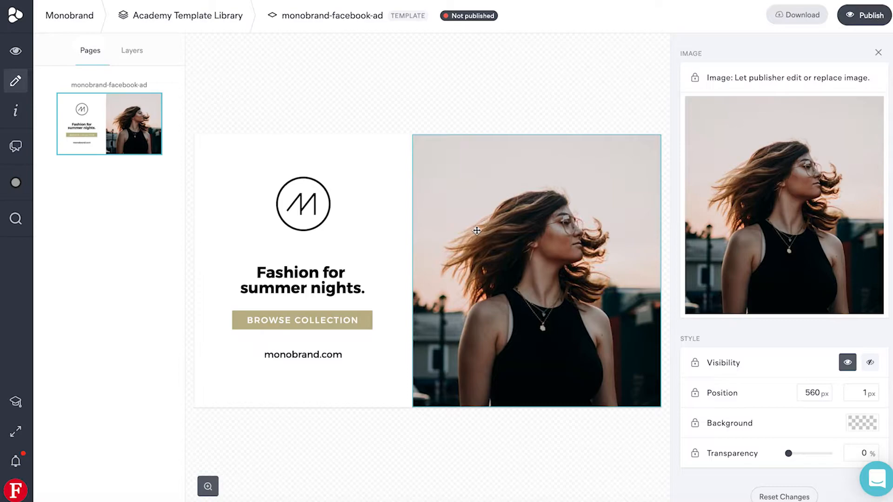
mouse_move(707, 249)
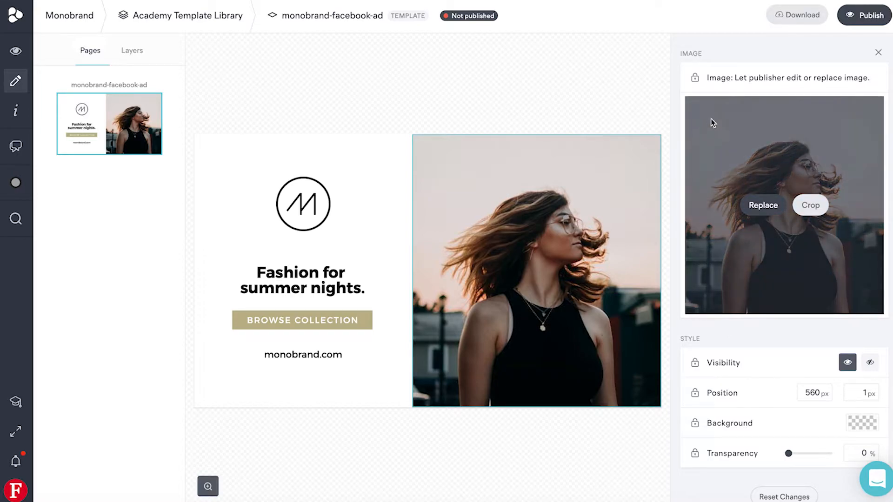
click(695, 80)
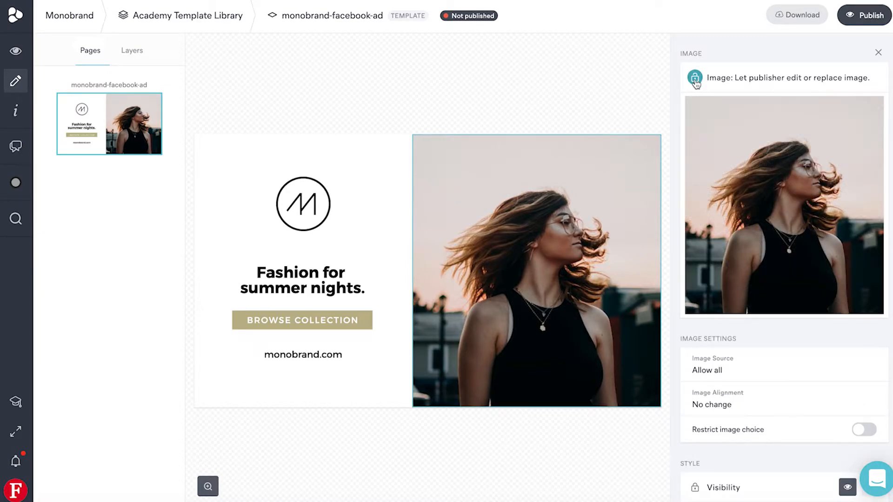
Set the photo's image source to Only allow Media Library and save the setting
scroll(739, 87, down, 1)
mouse_move(747, 191)
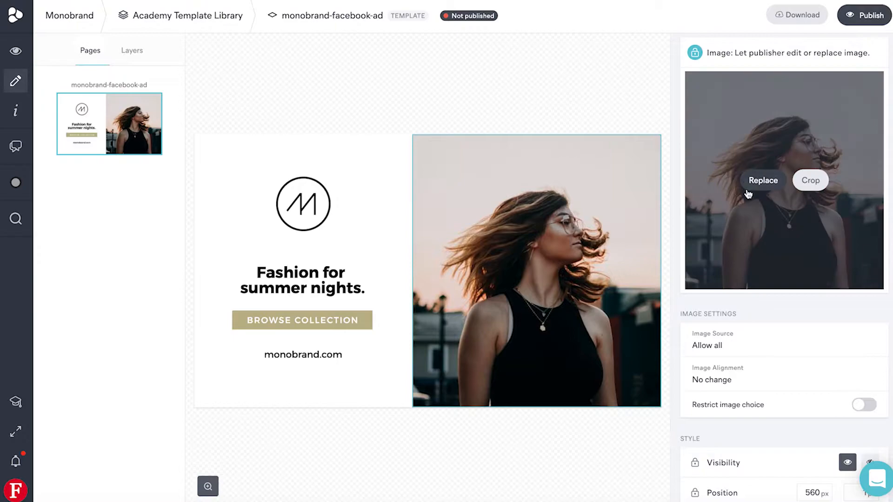
scroll(747, 191, down, 2)
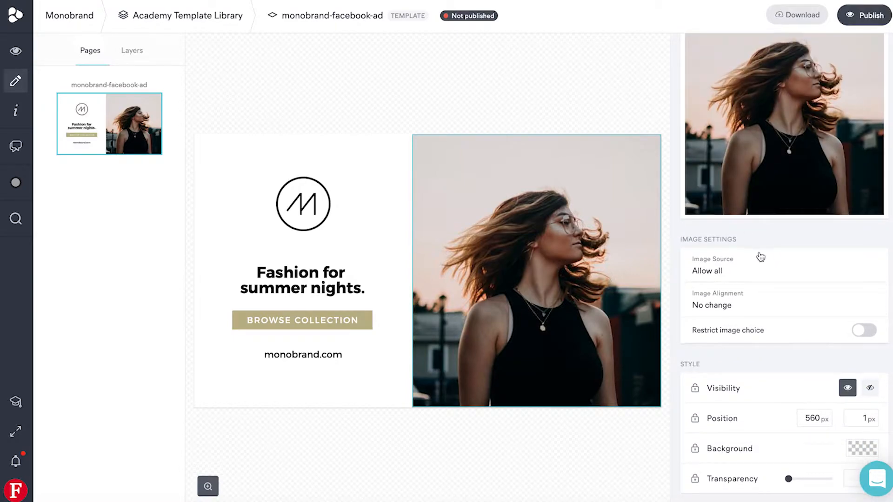
scroll(779, 237, down, 1)
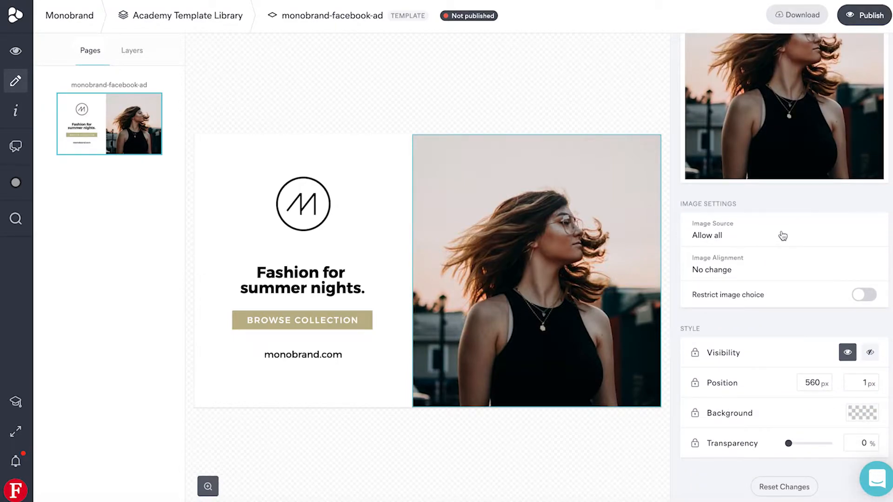
click(783, 236)
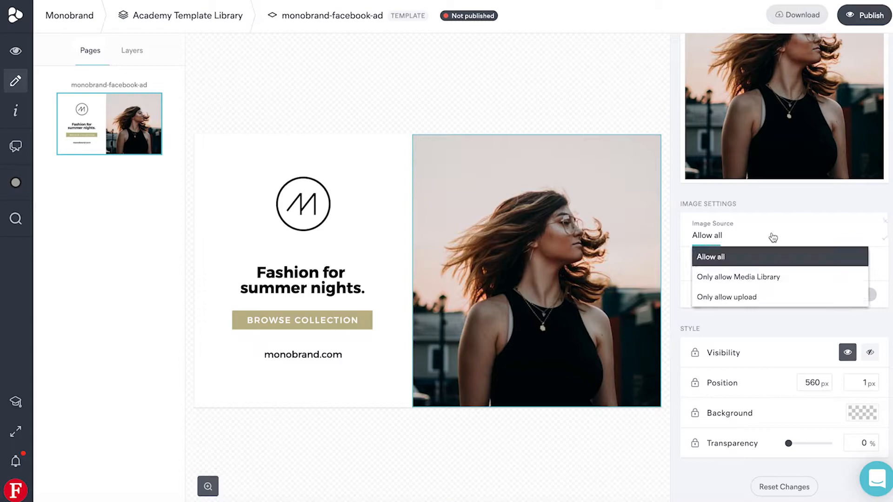
click(764, 278)
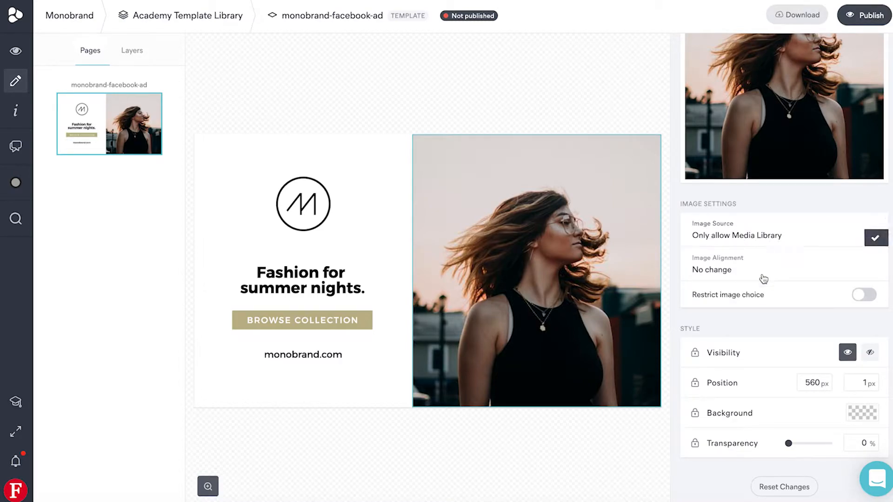
click(821, 250)
Turn on Restrict image choice for the photo and search the Monobrand Media Library for "winter" to add images
click(865, 293)
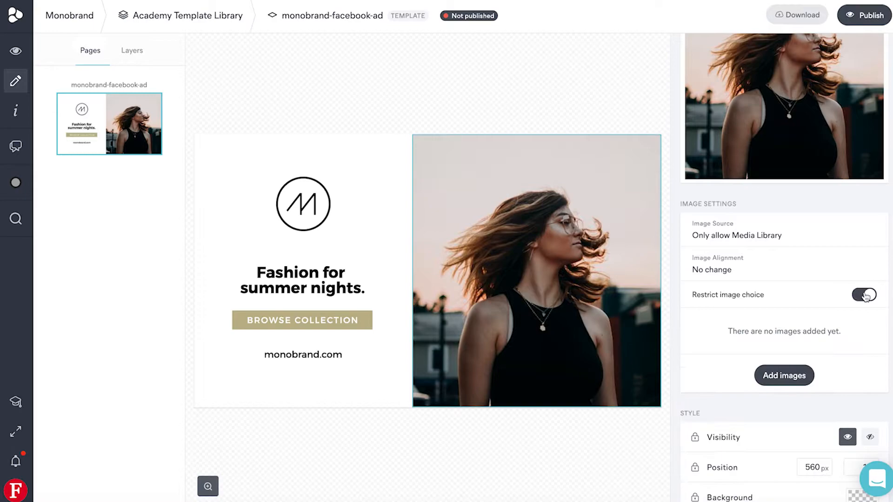
scroll(865, 298, down, 2)
click(798, 300)
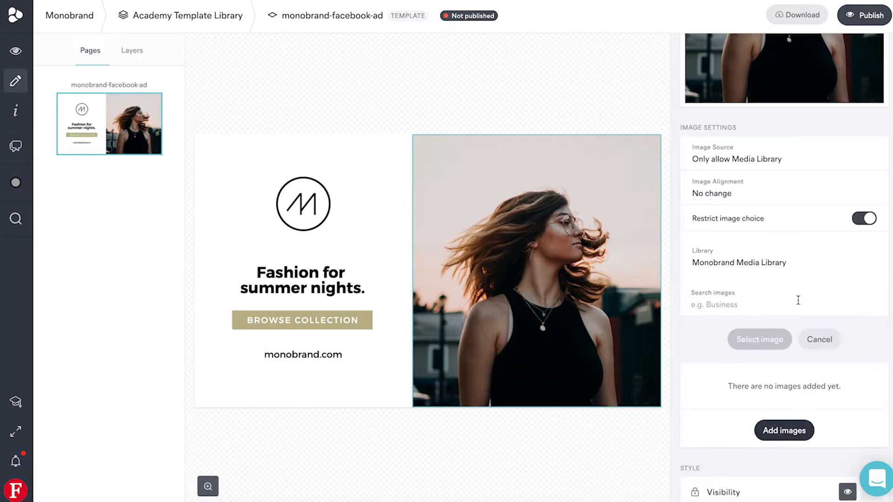
scroll(810, 274, down, 2)
scroll(811, 271, down, 1)
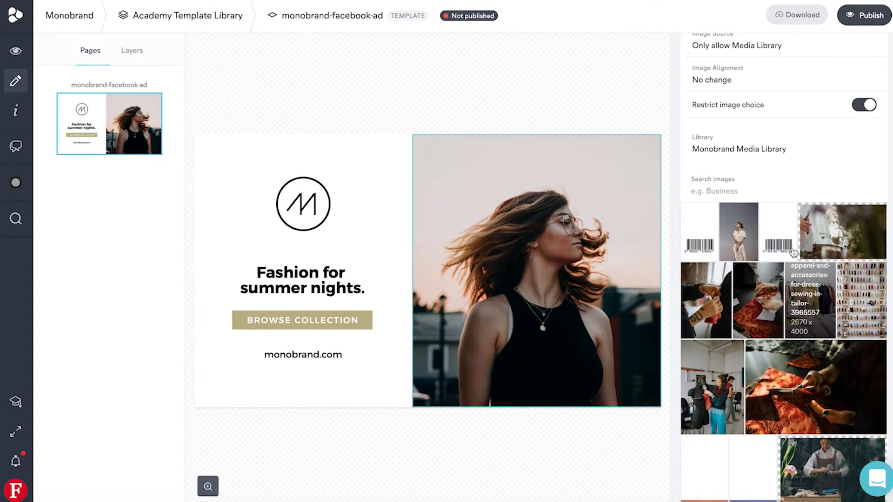
click(749, 194)
text(winter)
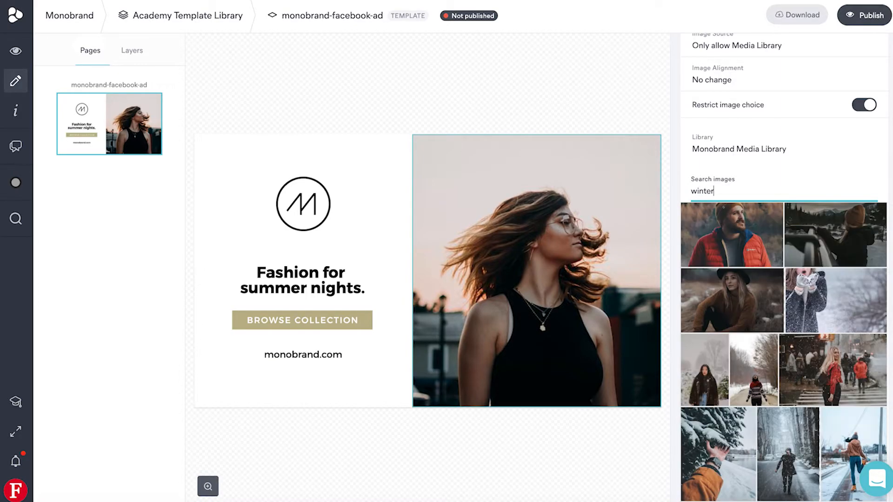
Select seven winter pictures, from the man in the red jacket to the person by the mountain lake, and add them as allowed images
scroll(844, 190, down, 1)
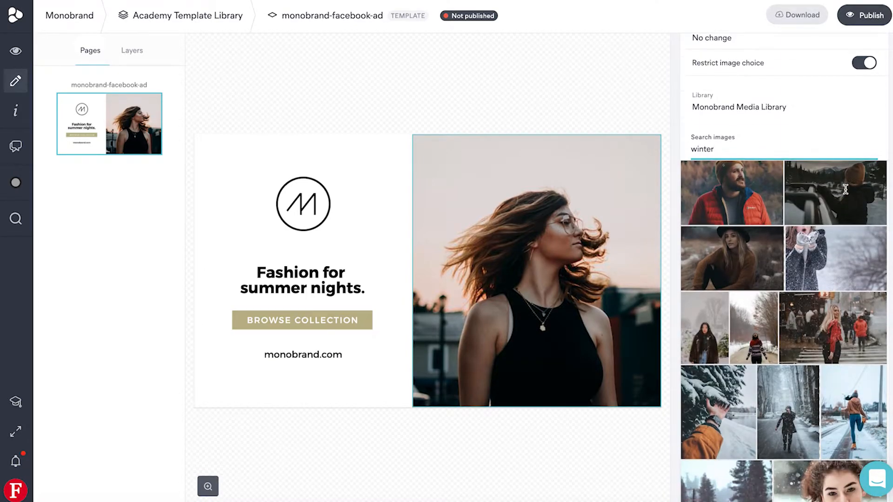
click(759, 208)
click(847, 199)
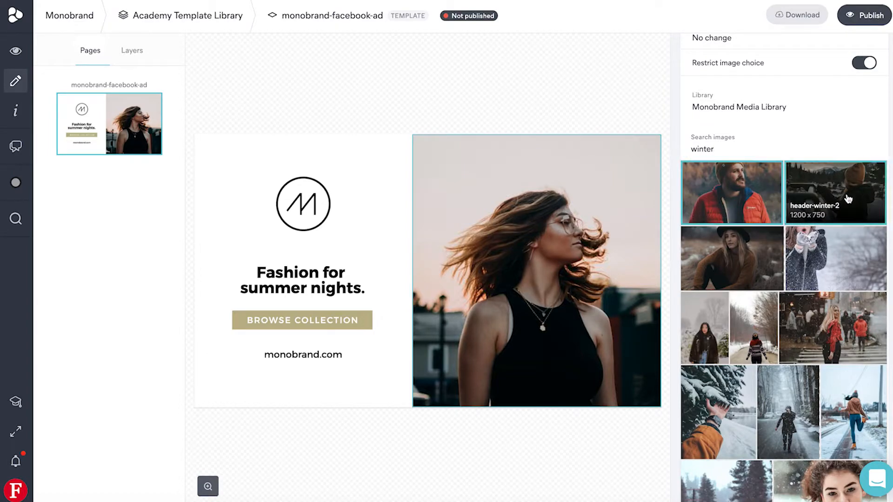
click(820, 259)
scroll(819, 258, down, 4)
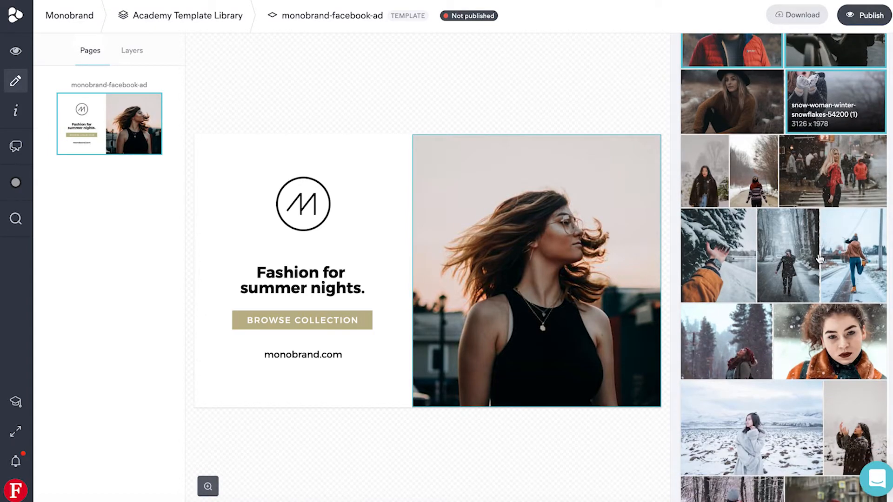
click(856, 242)
scroll(856, 242, down, 2)
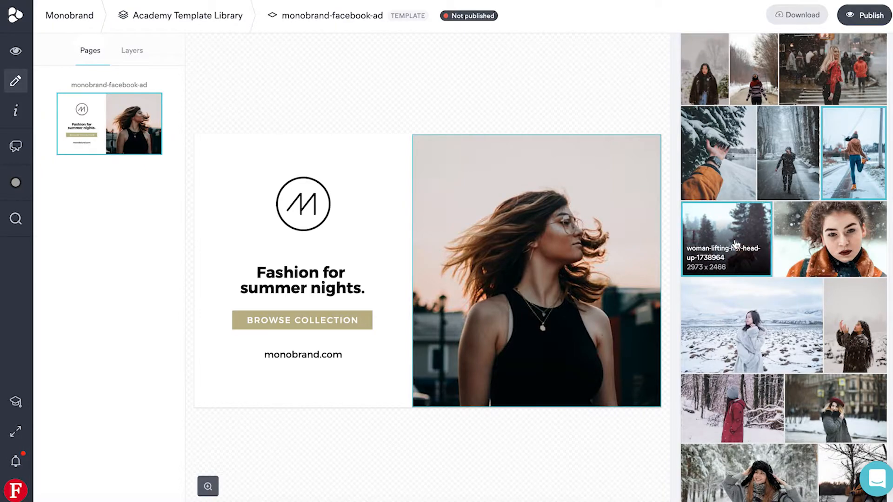
click(772, 325)
scroll(773, 326, down, 4)
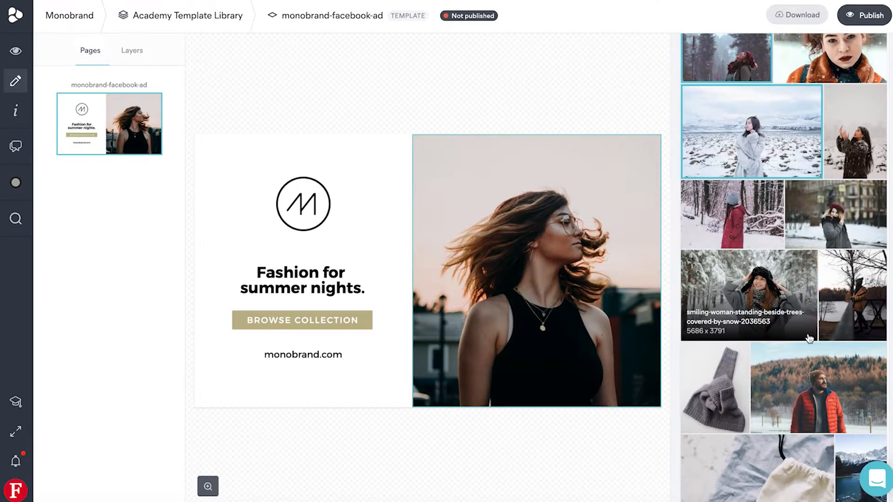
scroll(810, 339, down, 3)
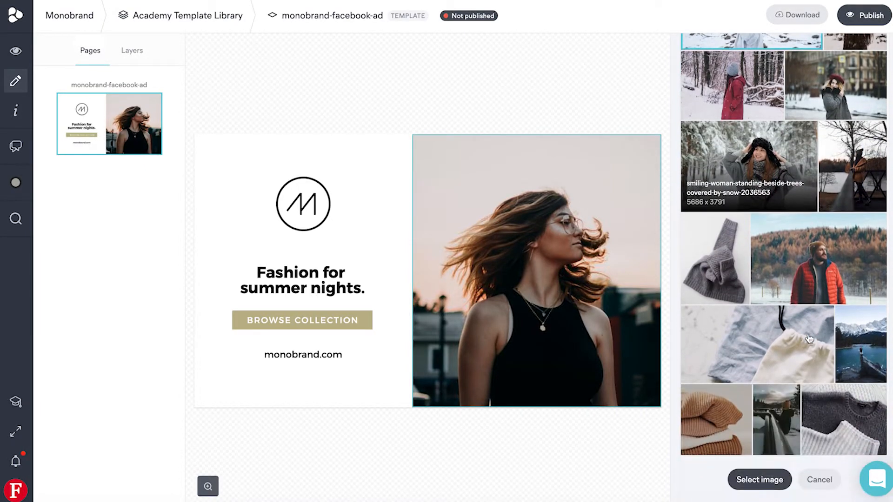
click(866, 333)
scroll(837, 353, down, 1)
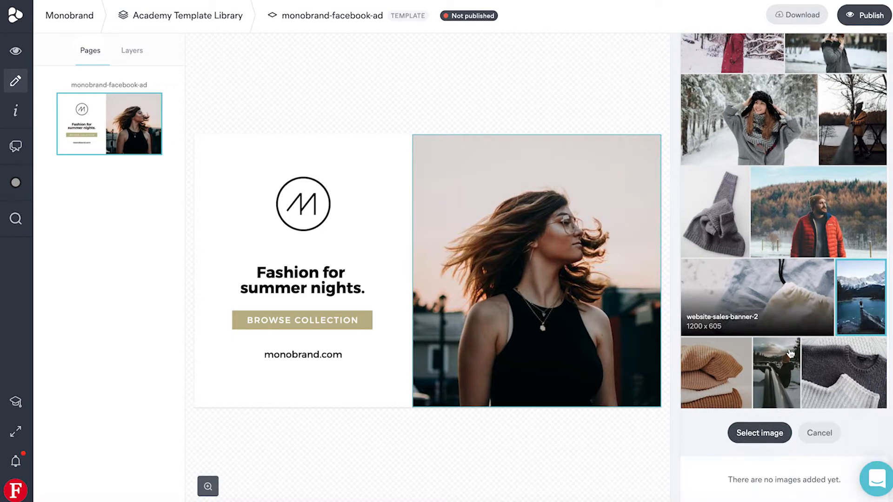
click(774, 431)
scroll(876, 273, up, 3)
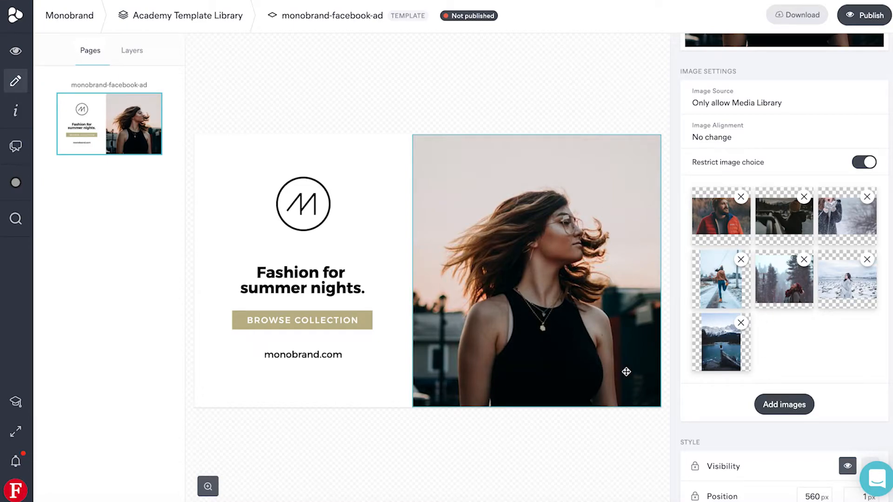
Try hiding the photo with its visibility setting and make it visible again
scroll(725, 362, down, 3)
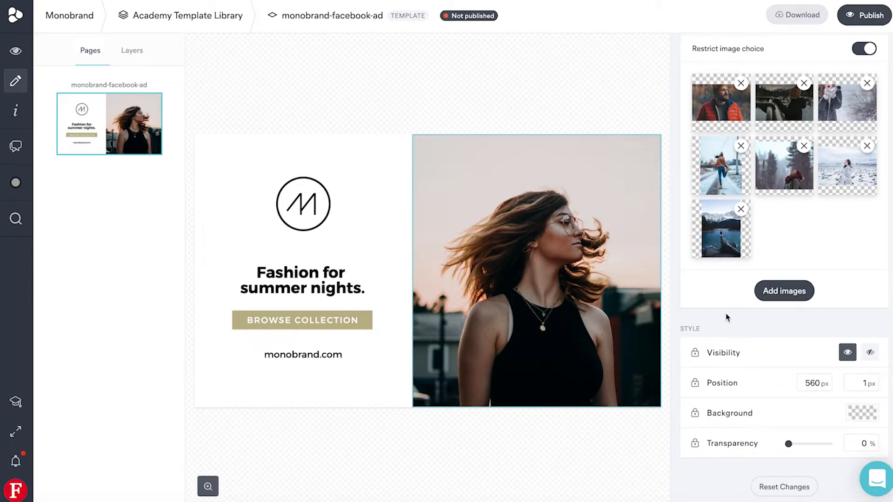
click(870, 352)
click(848, 354)
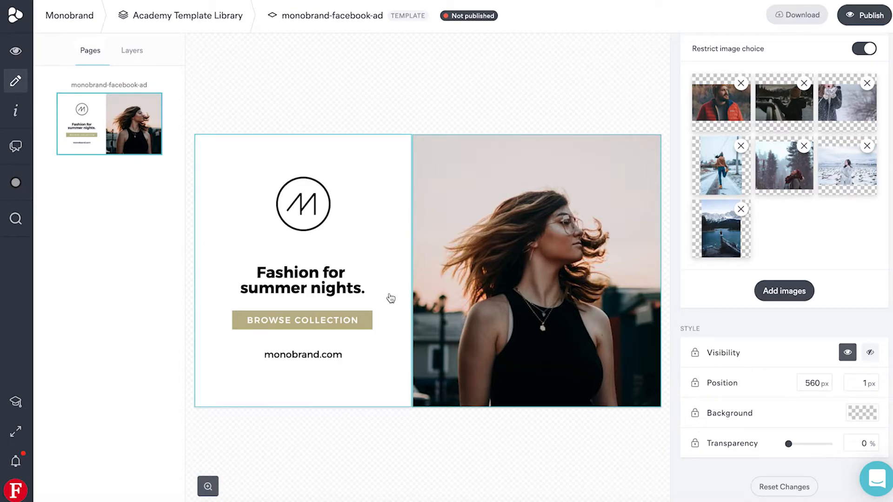
Try changing "summer" to "winter" in the headline, restore the wording "summer" and leave text editing
click(314, 273)
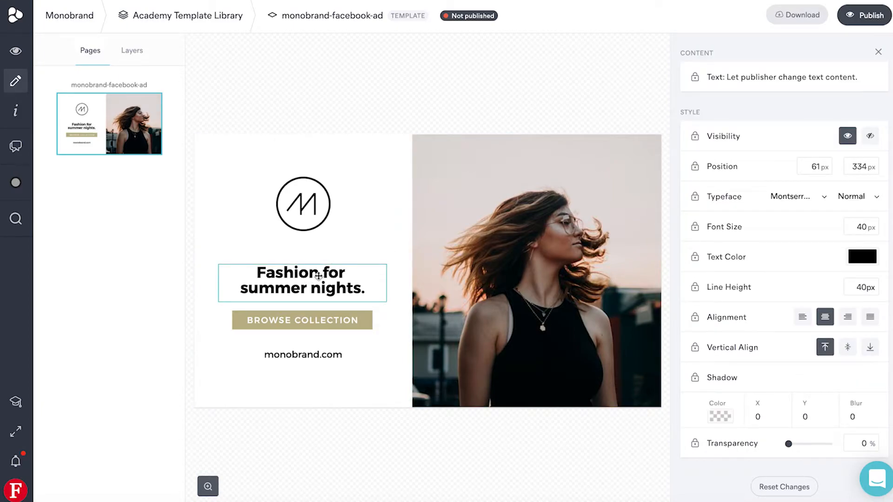
double_click(285, 289)
double_click(276, 289)
text(winter)
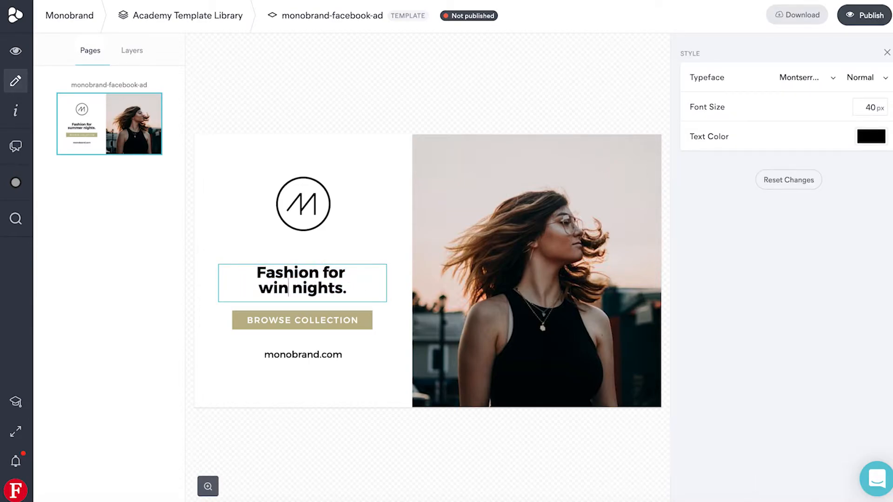
key(ctrl+BackSpace)
text(summer)
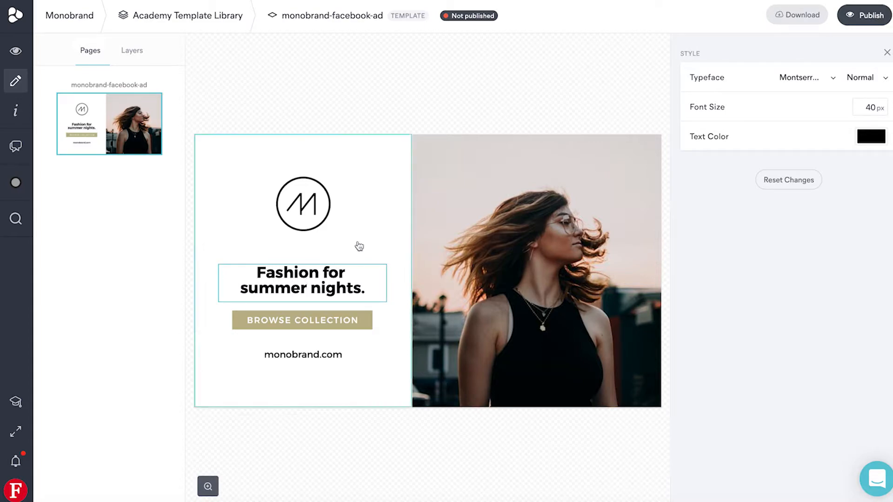
click(364, 237)
Let publishers change the text content of the "Fashion for summer nights." headline
click(340, 286)
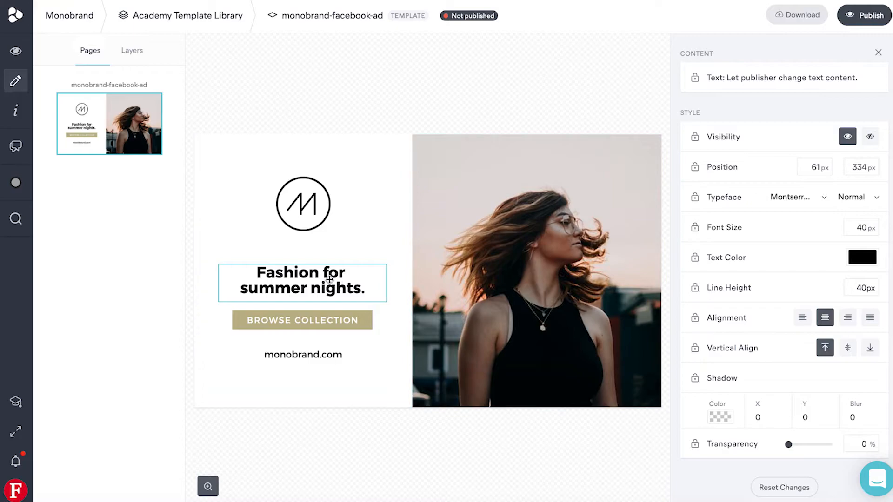
click(695, 79)
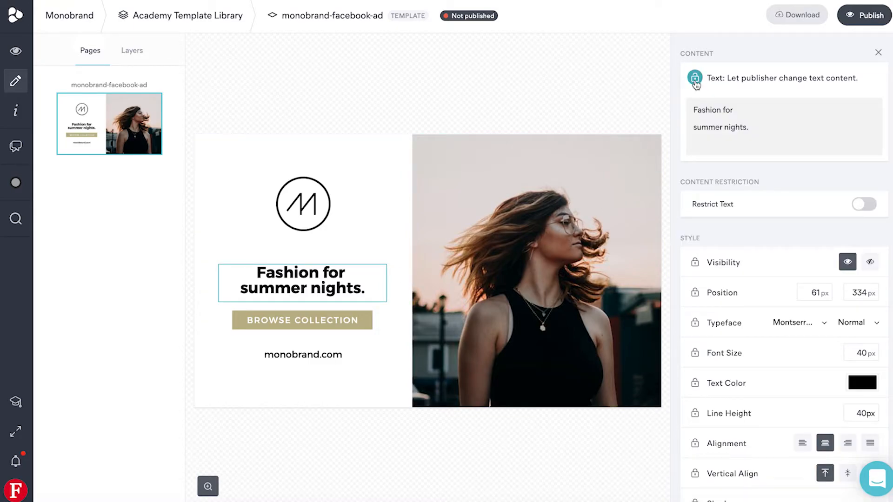
Look through the typefaces offered for the headline and close the list without choosing one
scroll(696, 82, down, 3)
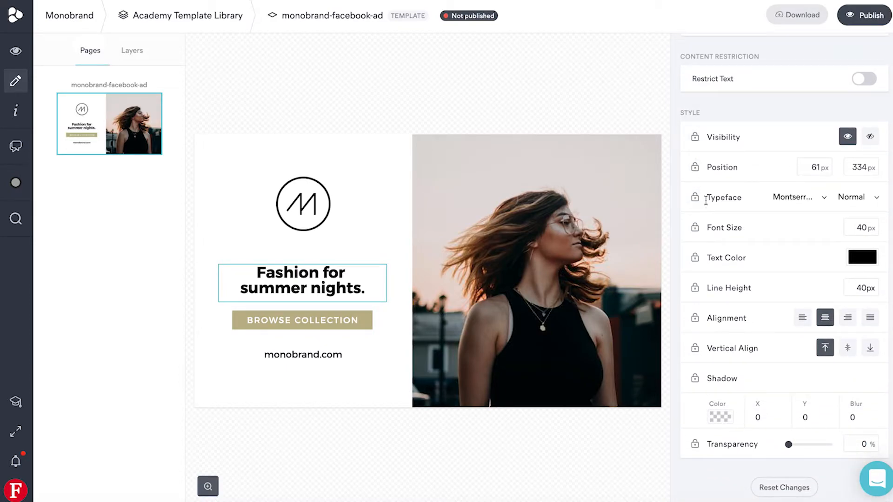
click(797, 199)
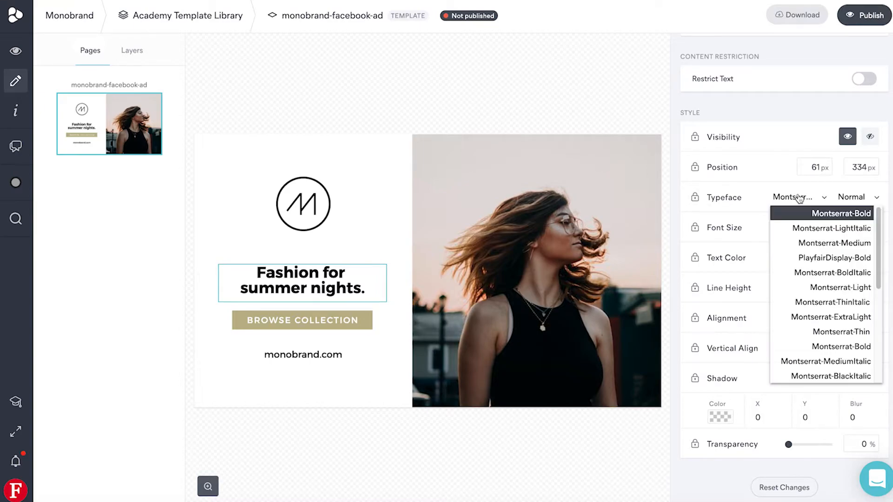
scroll(819, 275, down, 3)
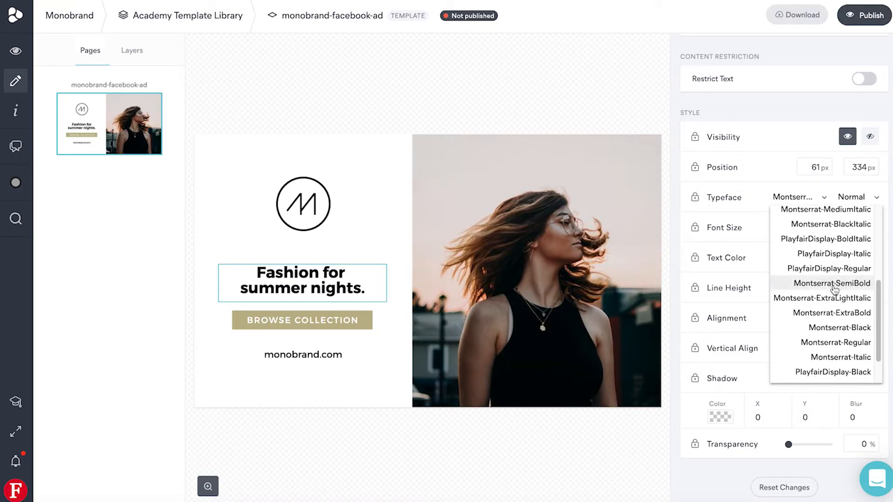
click(772, 184)
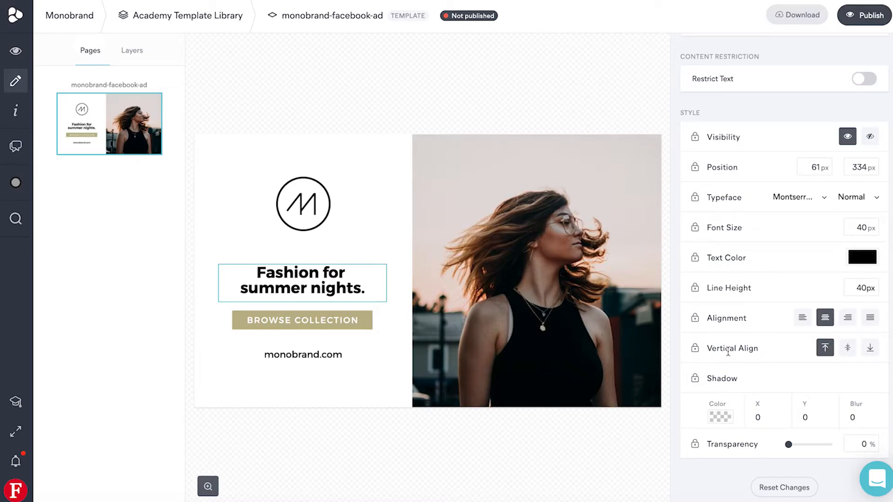
Unlock the headline's Text Color and Font Size so publishers can edit them
scroll(750, 321, up, 1)
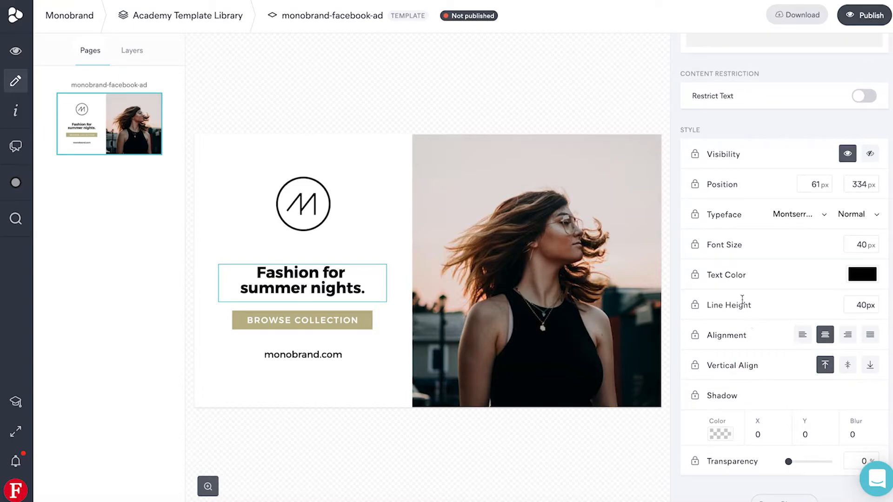
click(697, 280)
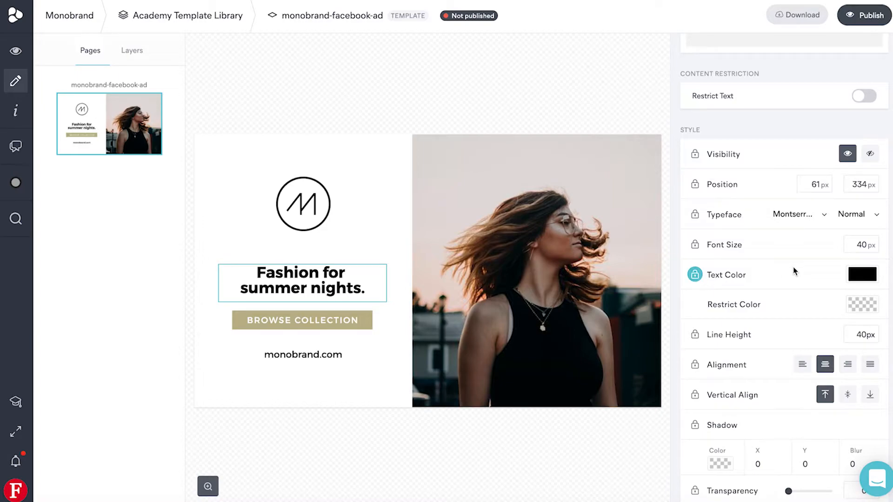
click(698, 248)
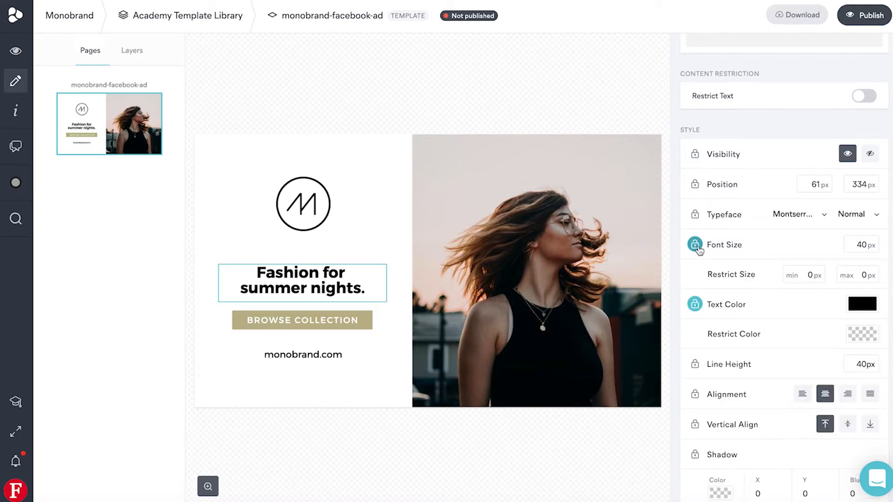
scroll(769, 259, up, 1)
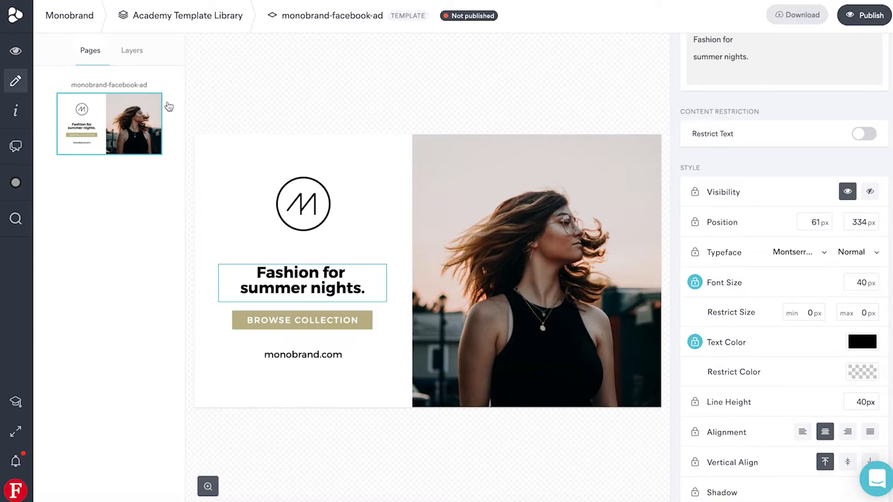
Select the Rectangle layer inside the Button group and unlock its Background for publishers
click(128, 57)
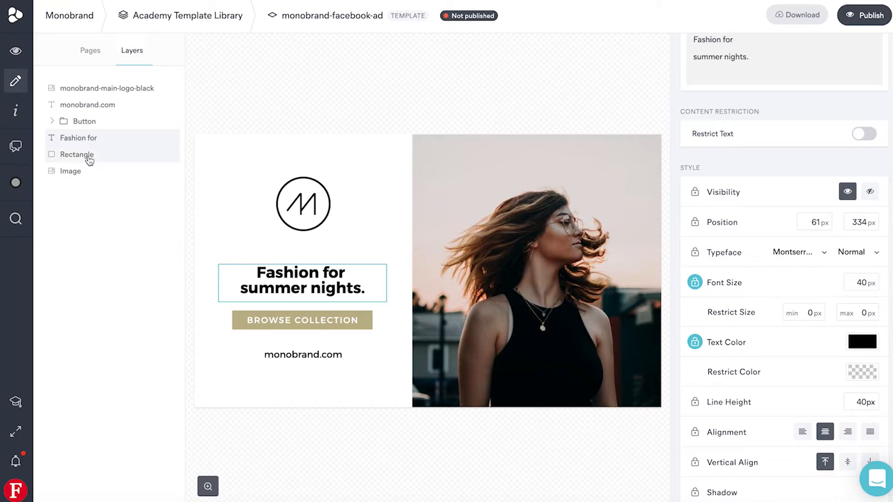
click(52, 122)
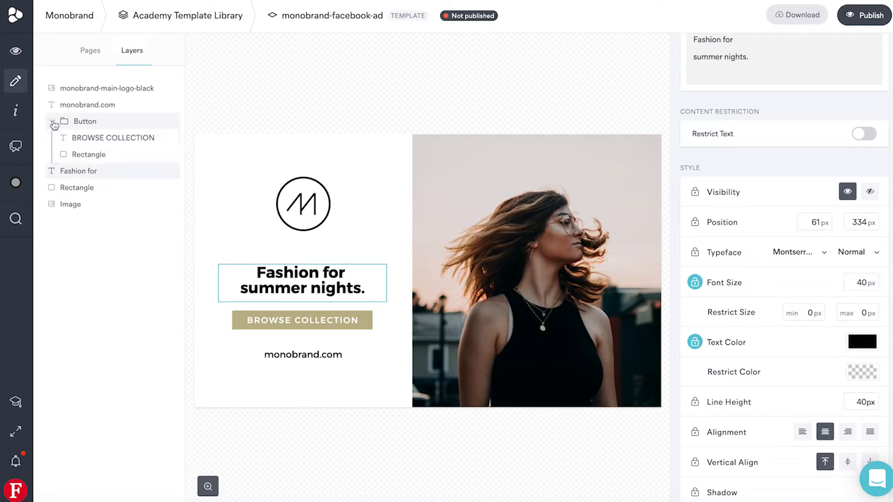
click(97, 161)
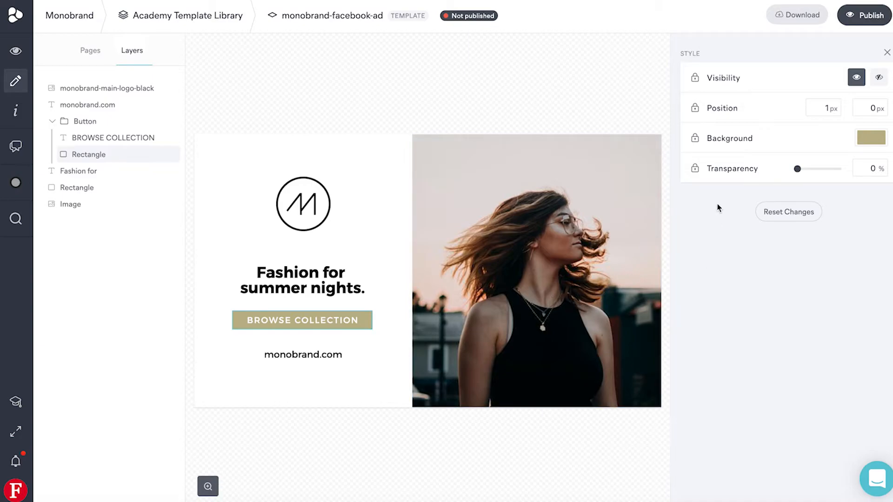
click(695, 138)
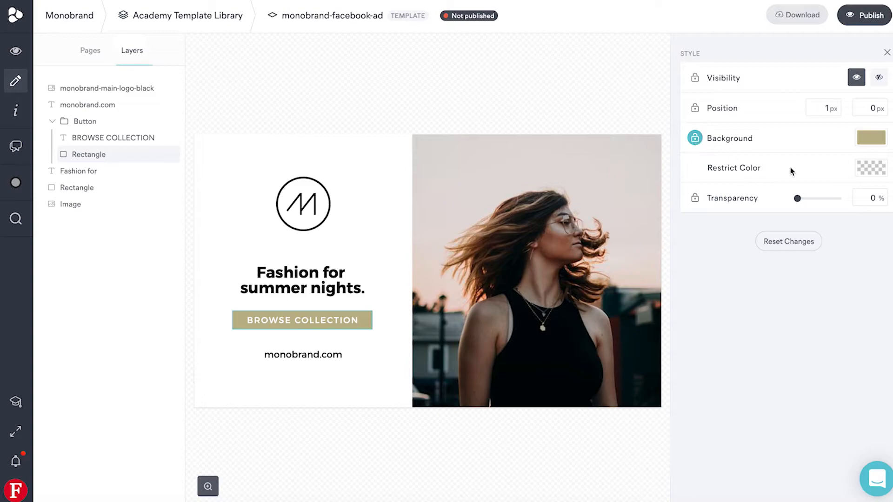
Restrict the button rectangle's background to the three Logo Colors and deselect the element
click(872, 171)
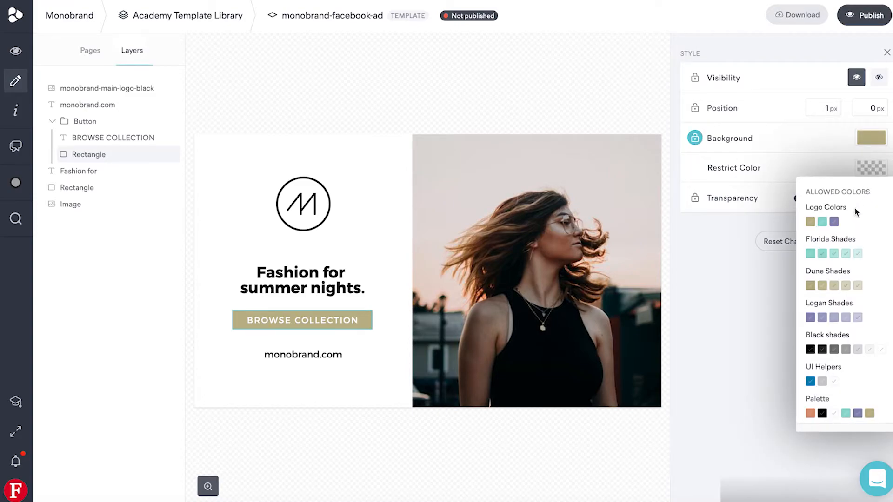
click(810, 221)
click(822, 222)
click(834, 222)
click(741, 224)
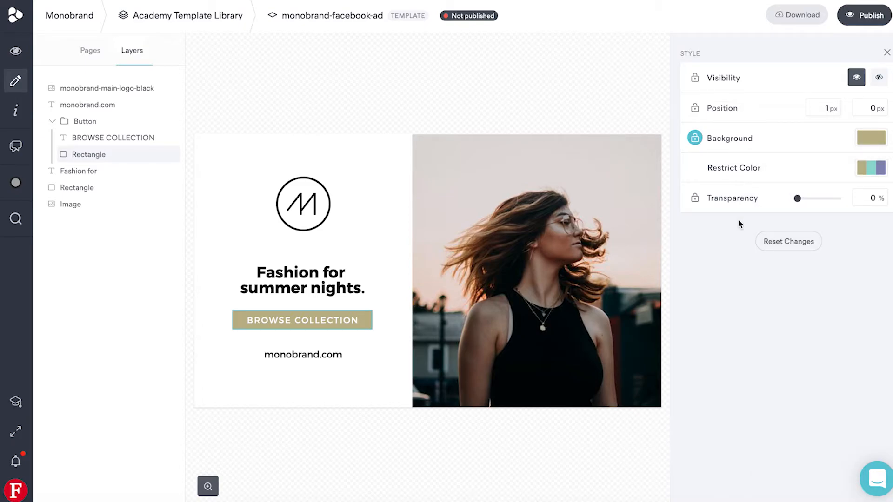
click(605, 69)
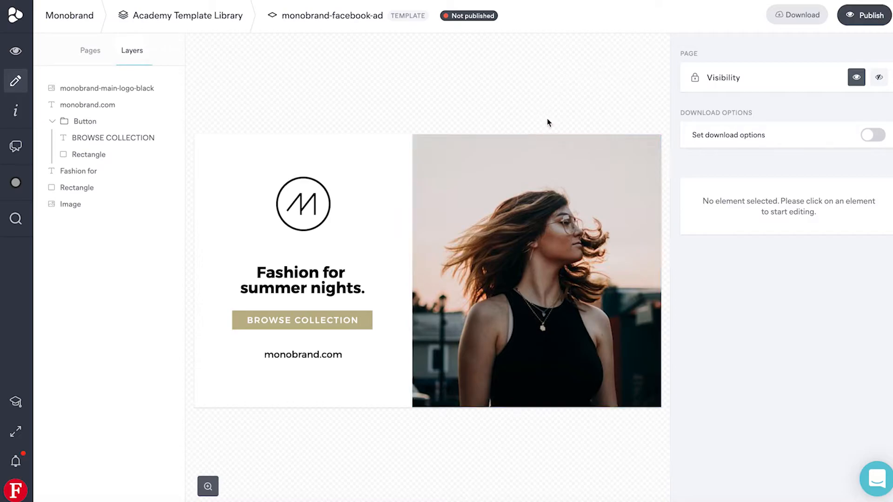
Publish the template with the name "Facebook Ad" and the description "Use this template for facebook ads."
click(861, 16)
text(Facebook Ad)
click(373, 251)
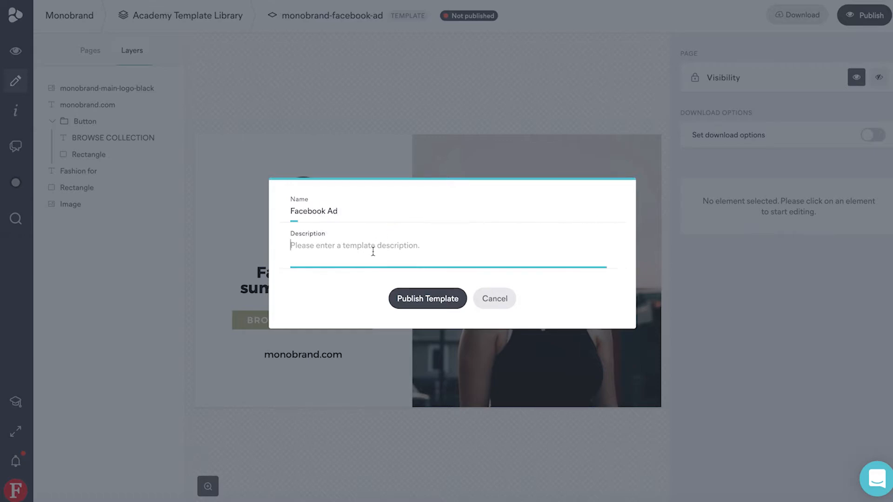
text(Use this temp)
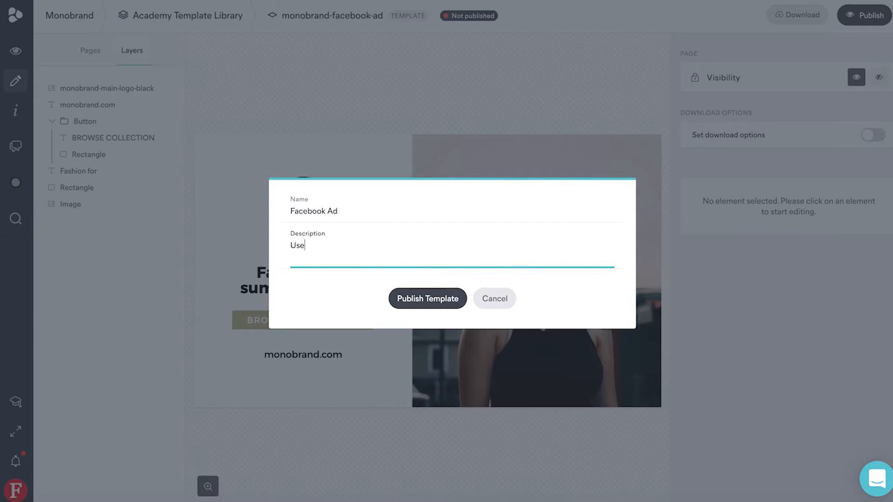
text(late for facebook ads.)
click(414, 305)
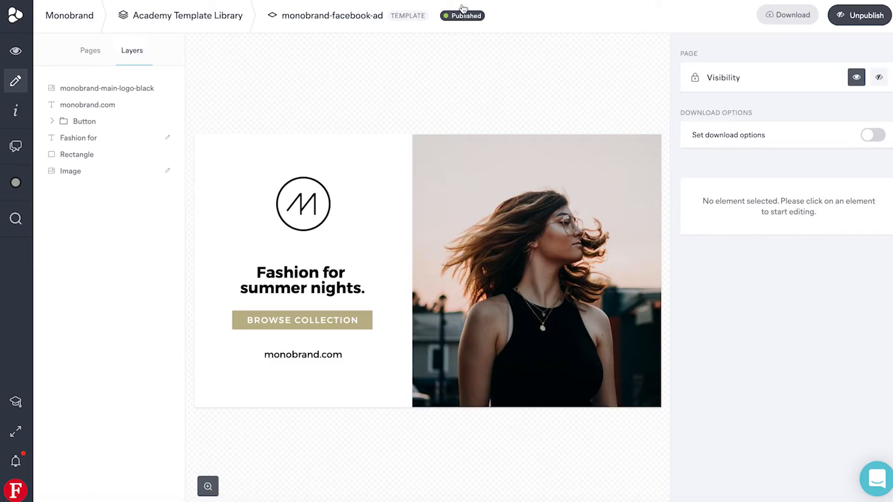
Unpublish the template and publish it again
click(855, 17)
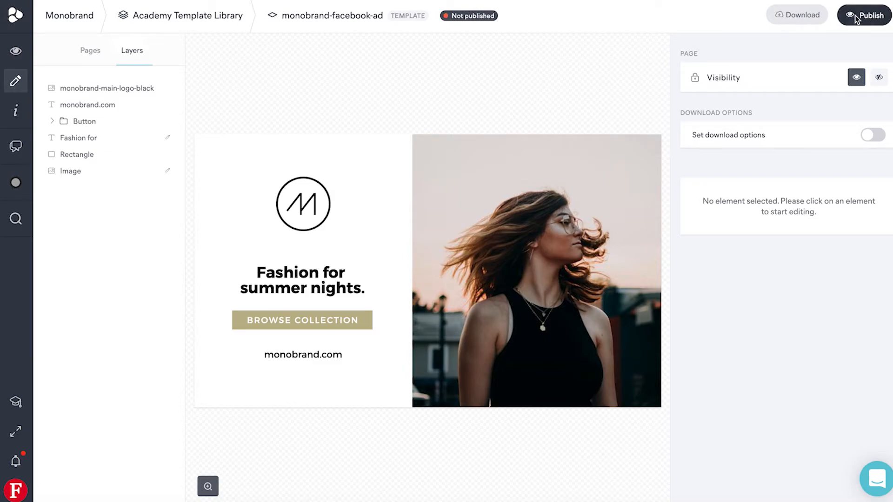
click(855, 15)
click(429, 289)
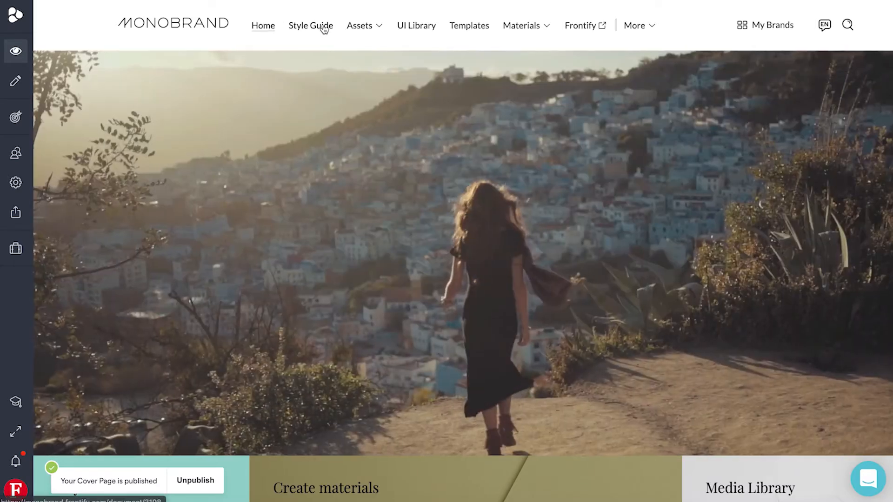
Go to the Academy page in the Templates section of the Monobrand Style Guide
click(325, 26)
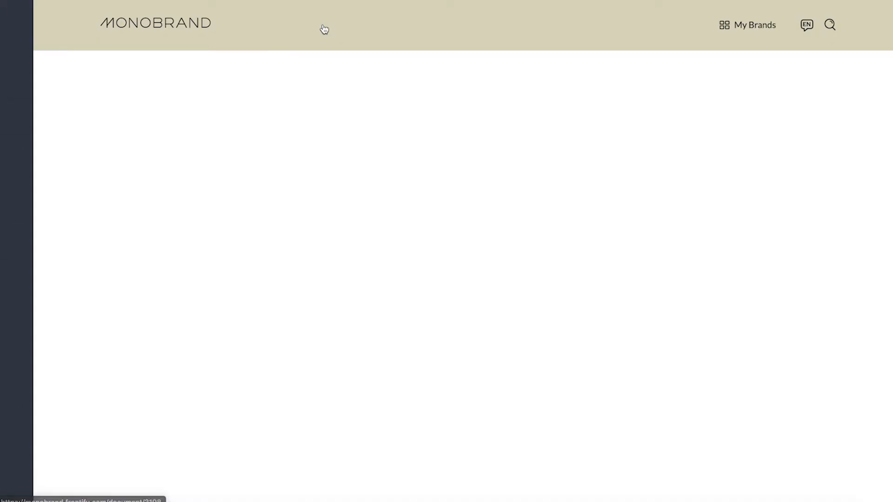
scroll(225, 191, down, 1)
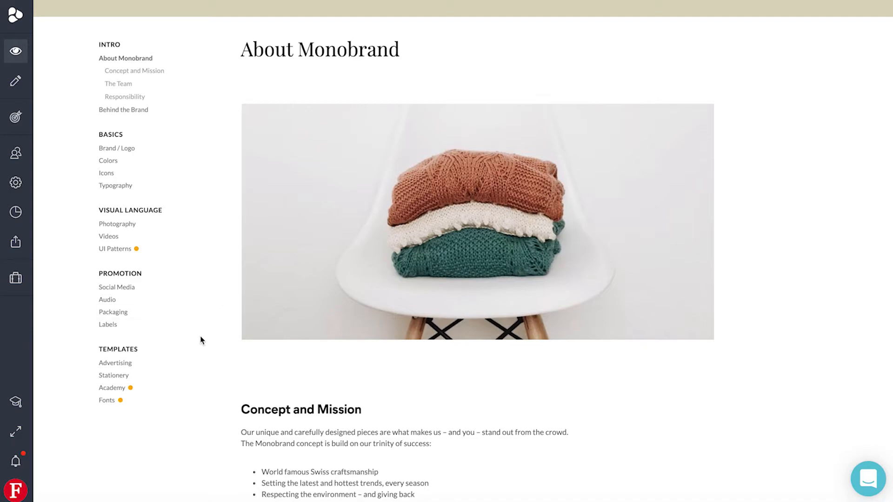
click(119, 387)
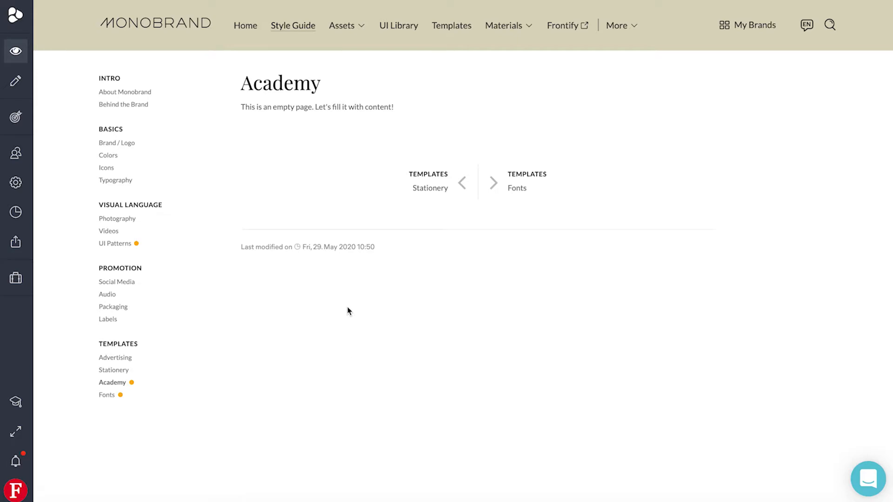
Put the Academy page in edit mode and add a Template block below the existing empty template block
click(16, 83)
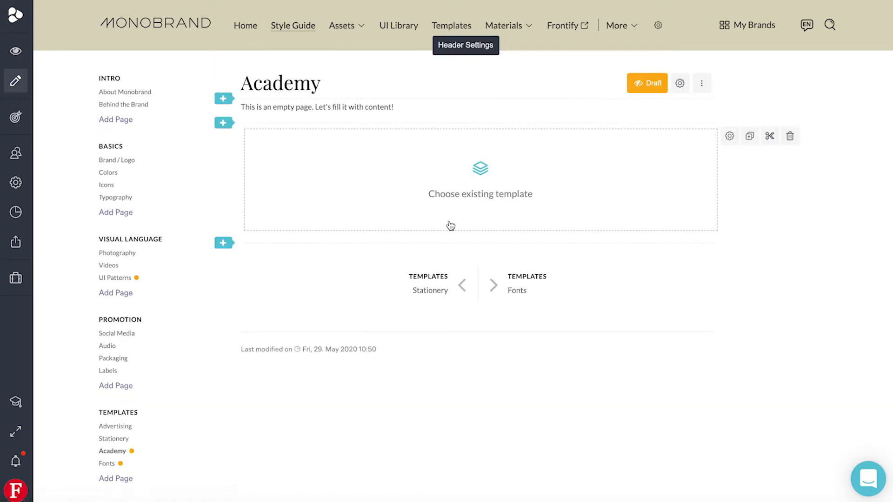
click(224, 243)
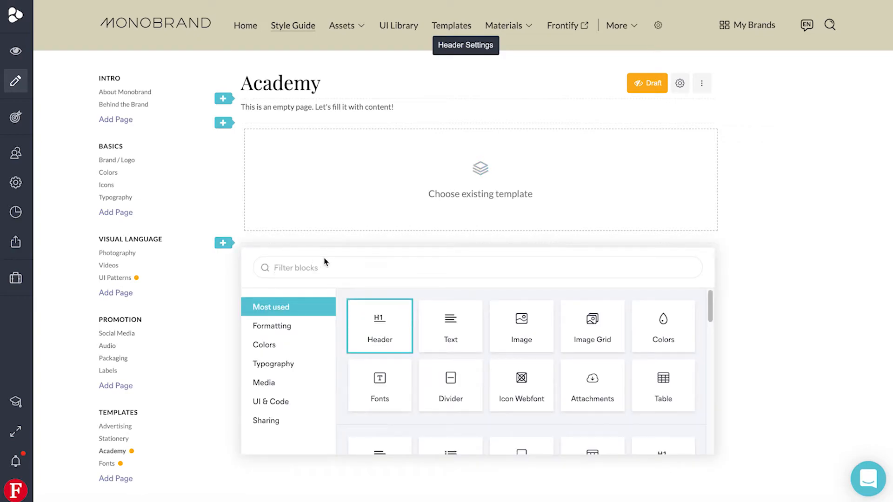
text(templa)
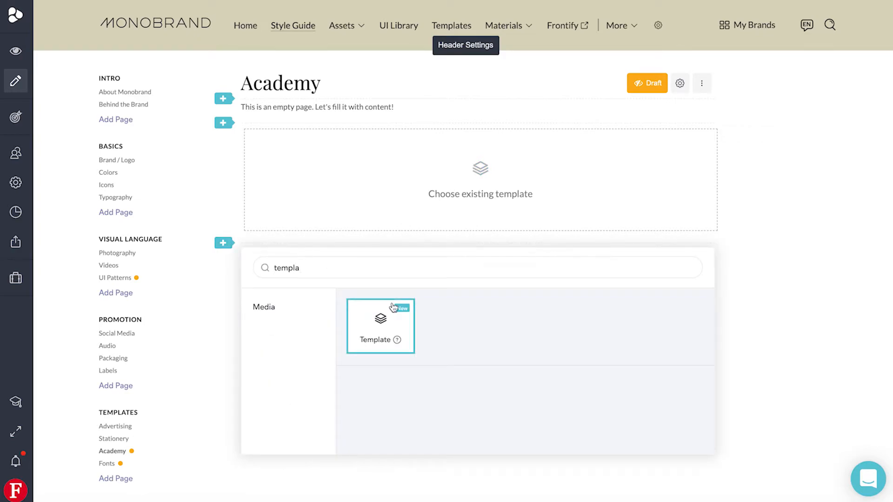
click(384, 333)
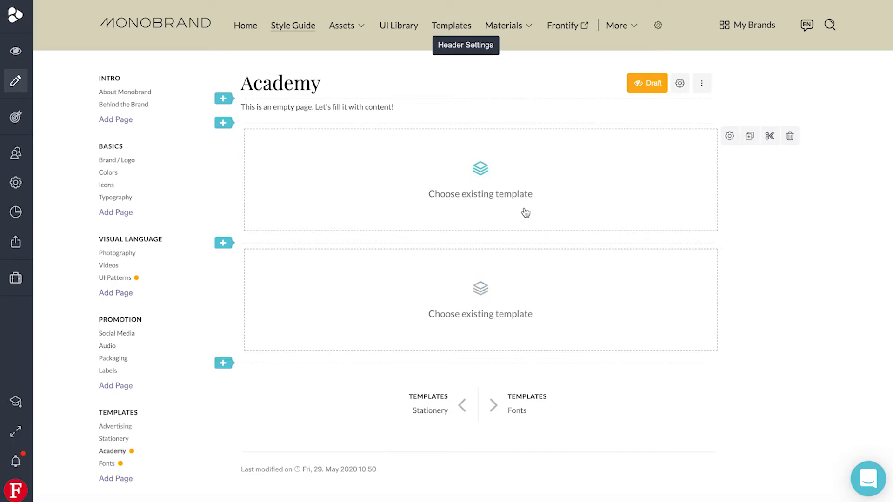
Assign the Facebook Ad template from the Academy Template Library to the lower template block
click(525, 305)
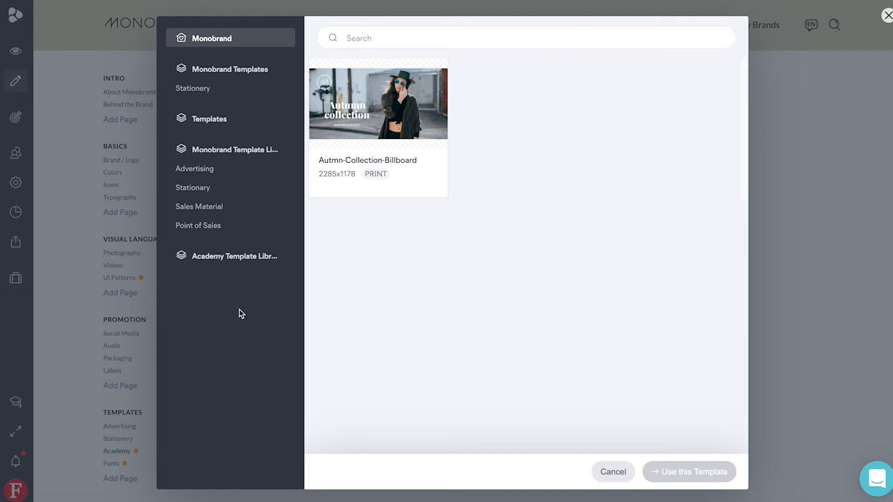
click(245, 263)
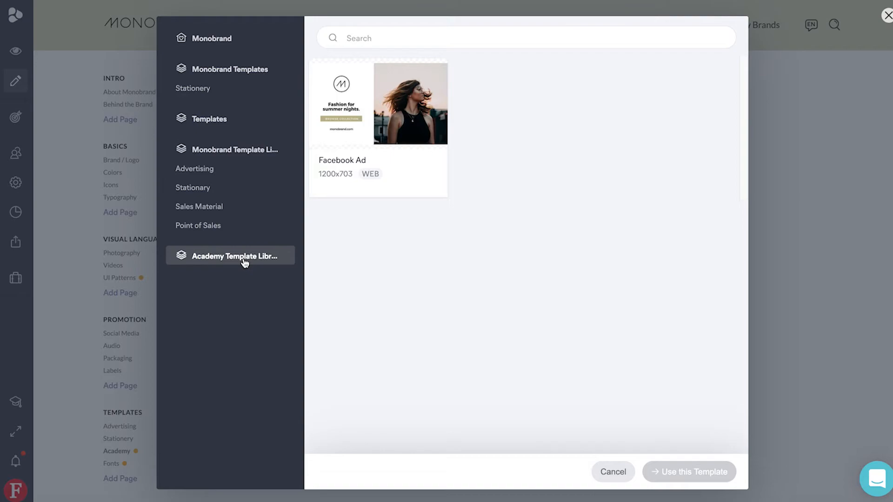
click(377, 132)
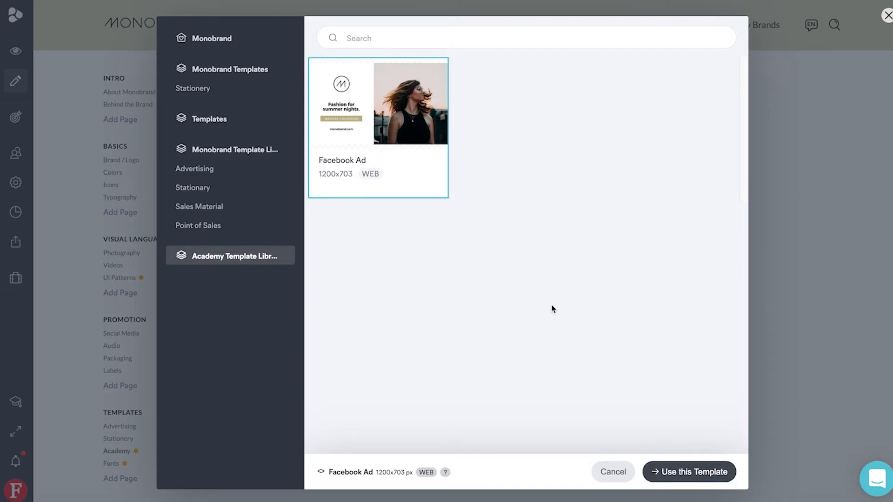
click(684, 470)
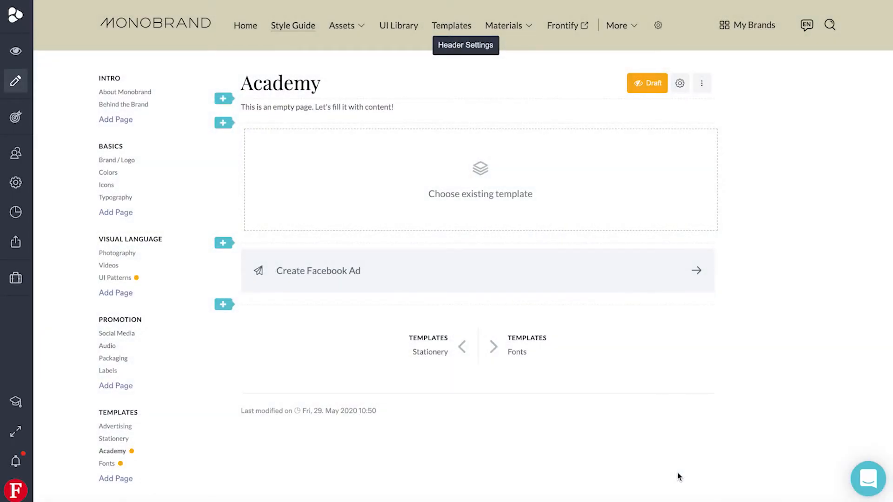
Switch the Academy page to view mode and create a Facebook Ad publication named "Facebook Ad May", saved to Personal Project
click(15, 51)
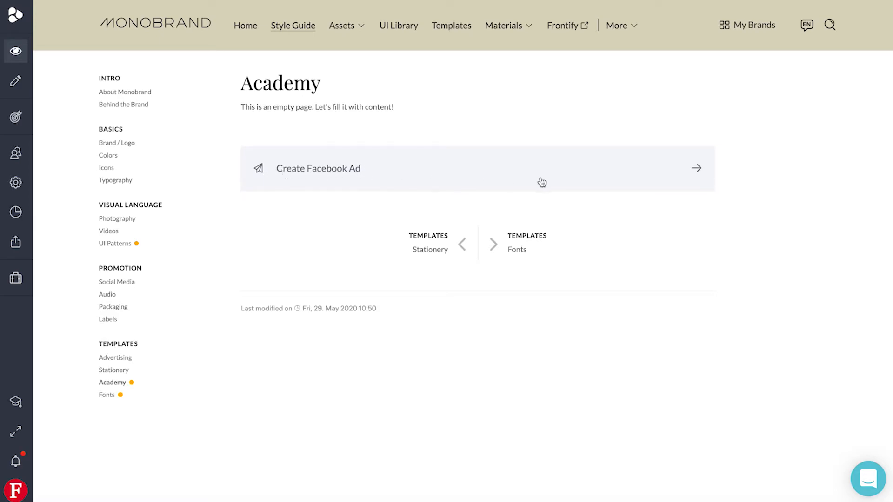
click(580, 183)
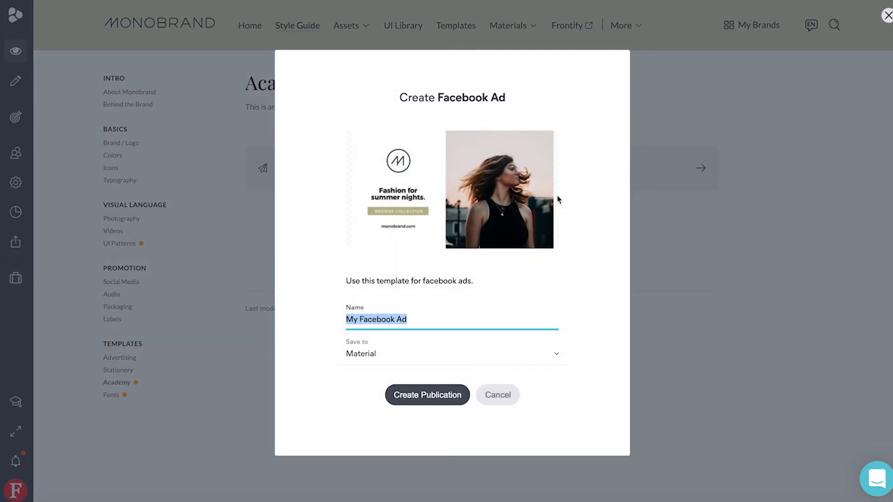
triple_click(426, 321)
text(Fa)
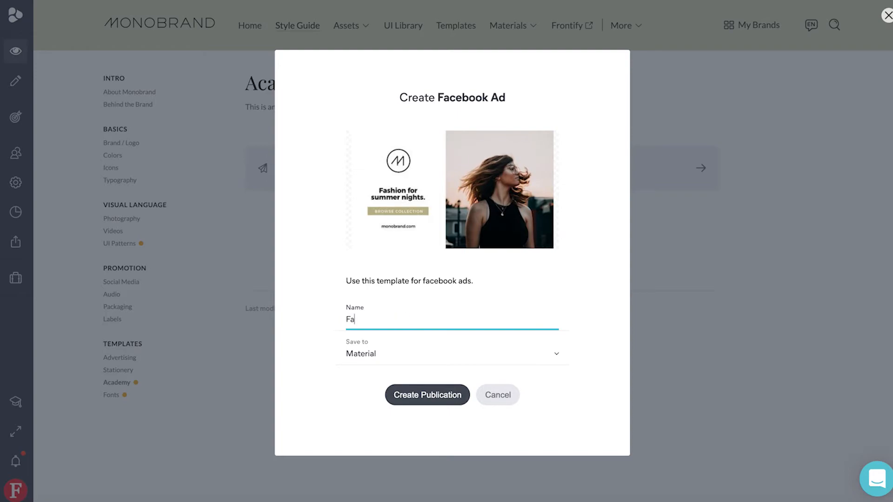
text(cebook Ad May)
click(408, 363)
click(398, 395)
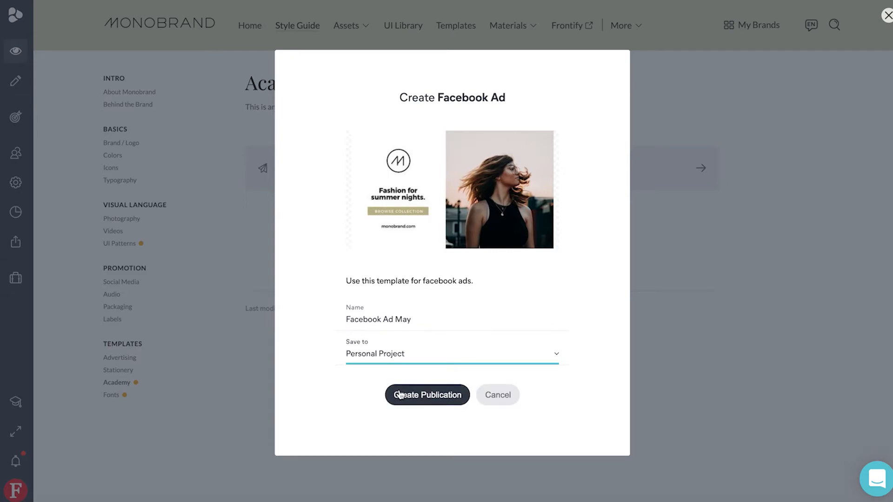
click(427, 396)
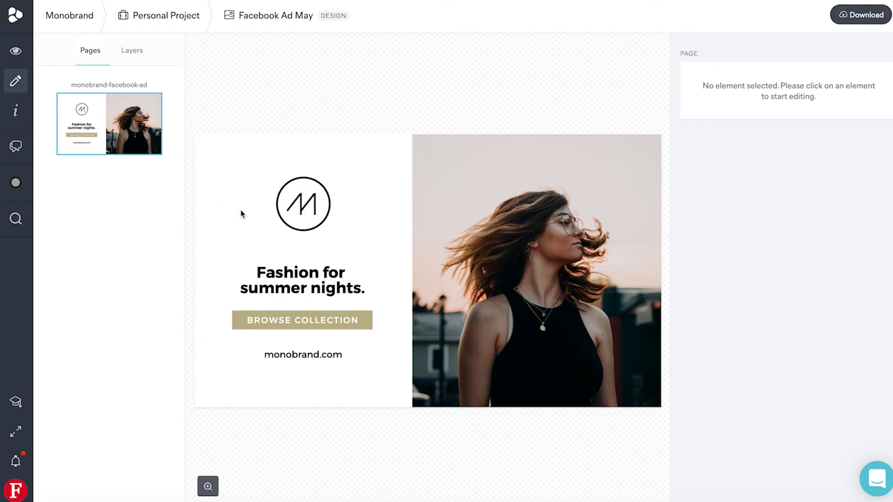
Replace the word "summer" with "winter" in the ad's headline
click(332, 286)
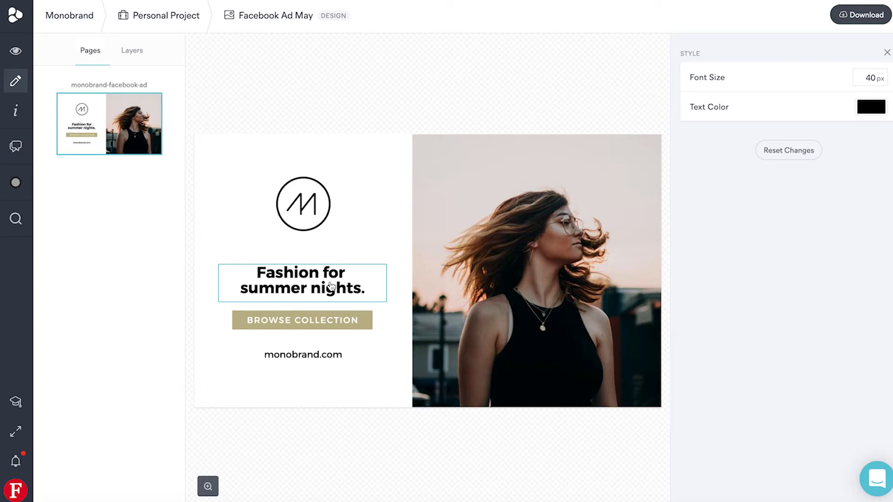
double_click(303, 289)
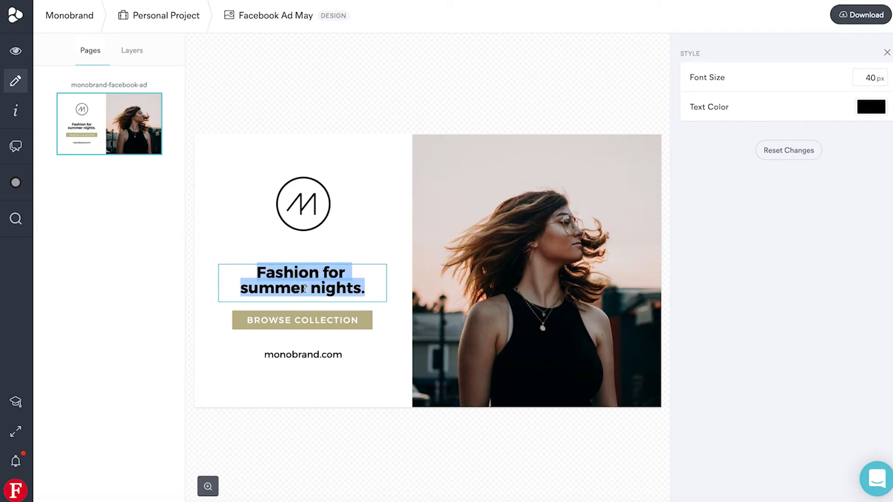
double_click(290, 289)
text(winter)
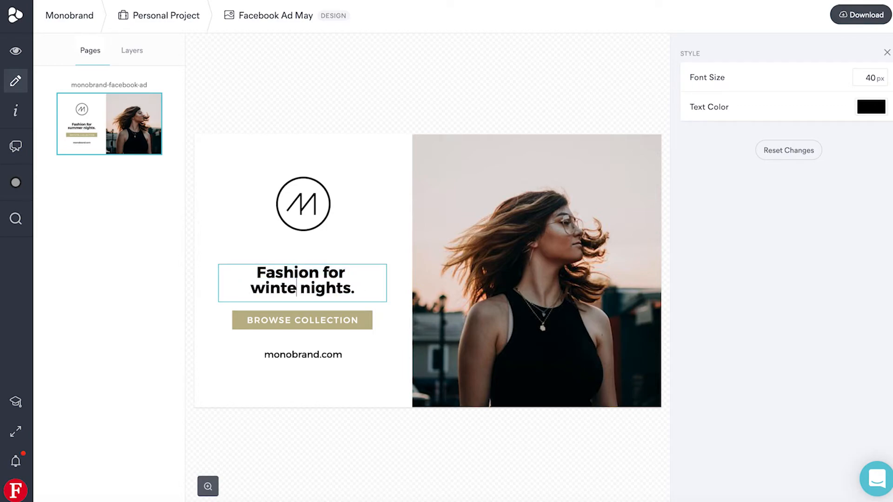
Set the background of the Browse Collection button to the purple brand color
click(237, 320)
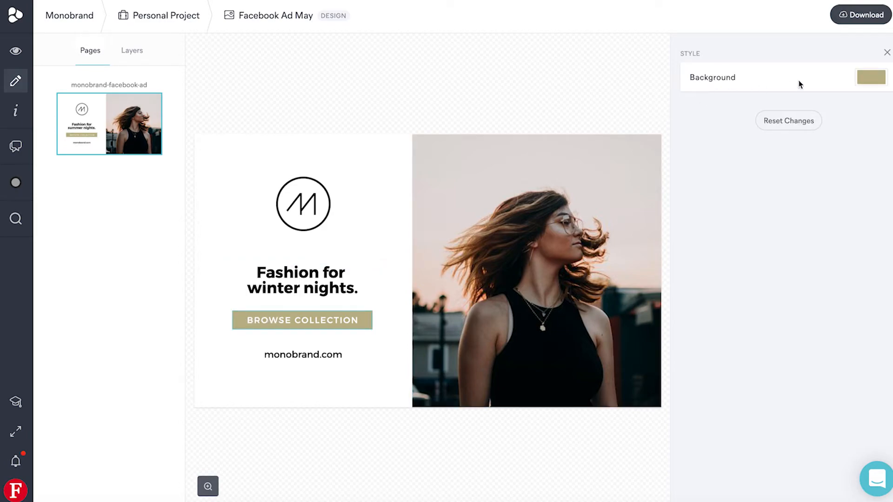
click(862, 78)
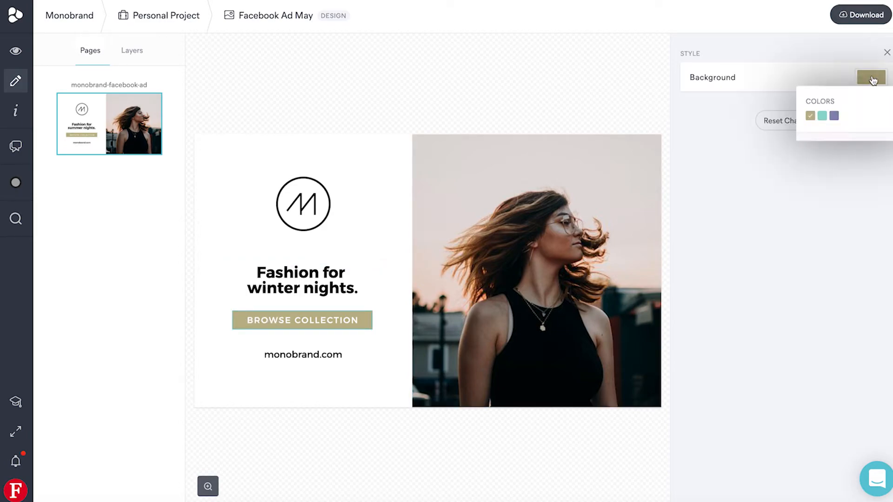
click(835, 117)
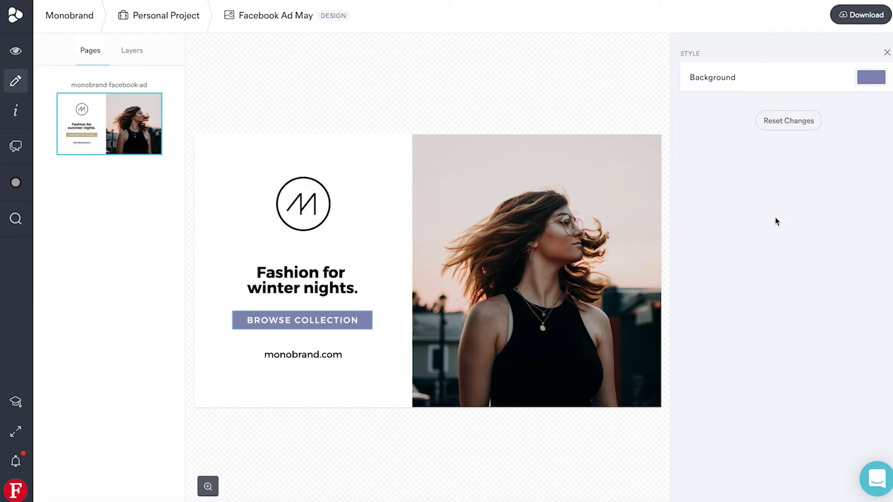
Replace the ad's photo with the image of the woman in a light coat on a snowy field
click(644, 252)
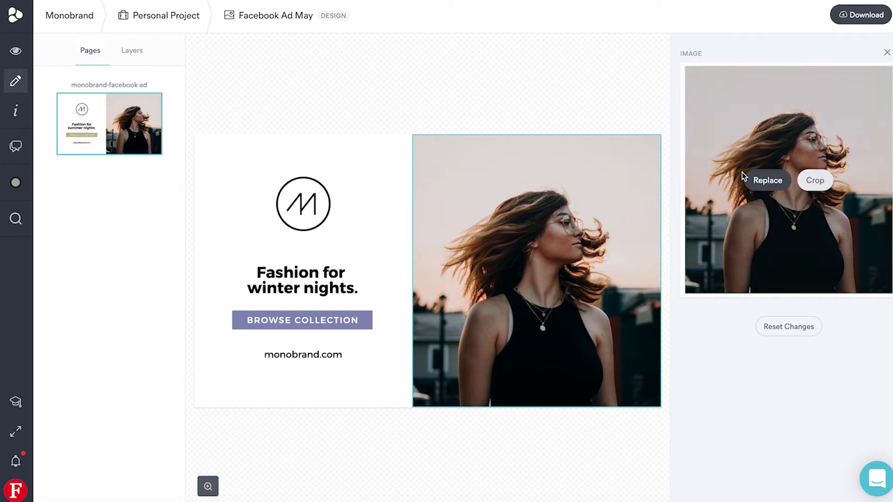
click(763, 179)
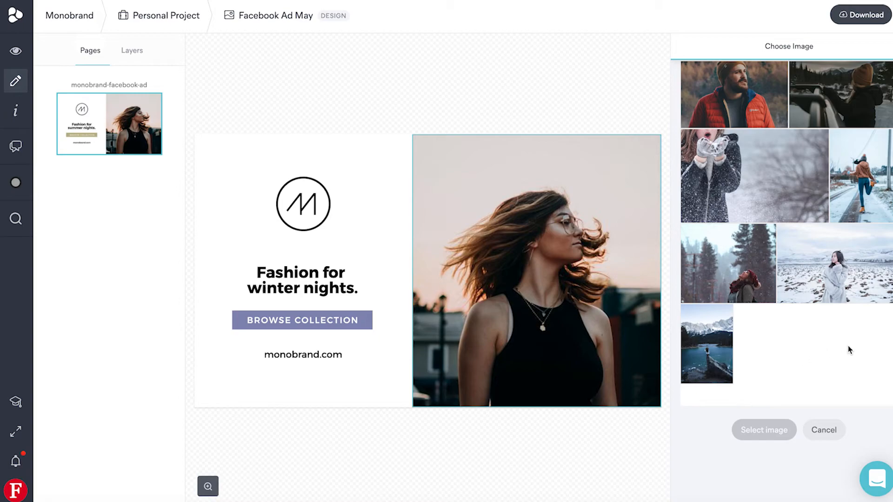
click(835, 274)
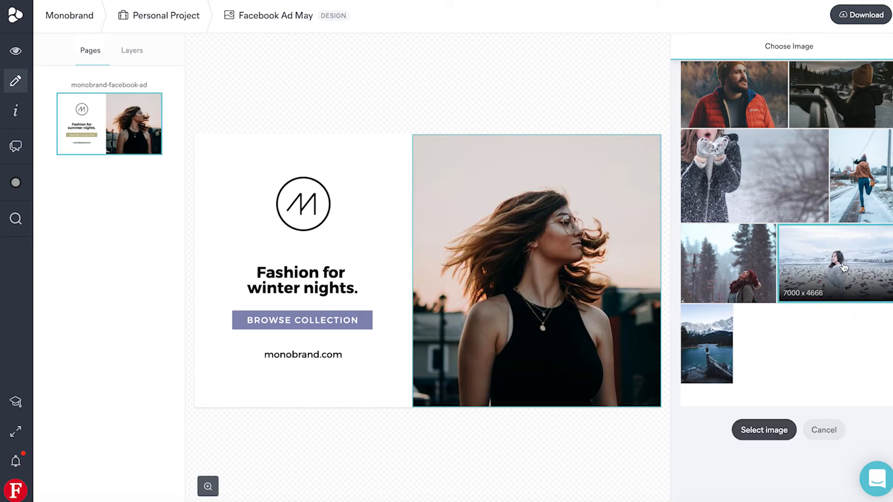
click(767, 430)
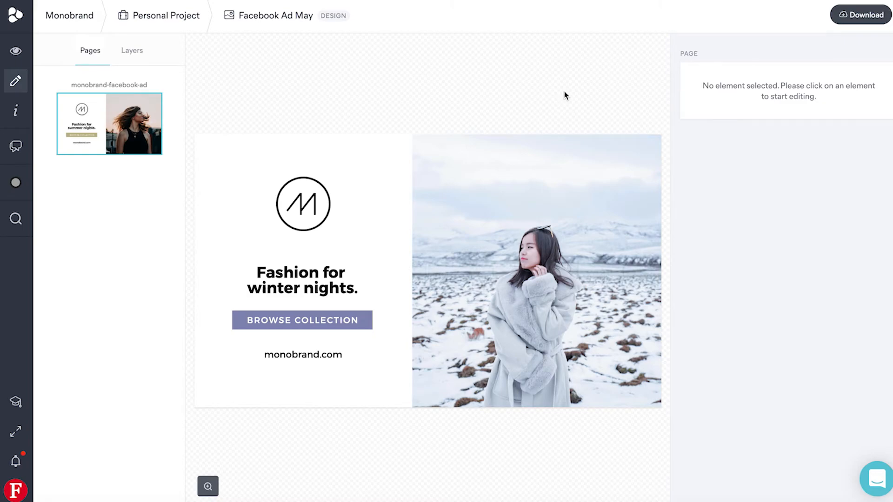
Generate the publication as a PNG and download the finished file
click(844, 17)
click(797, 112)
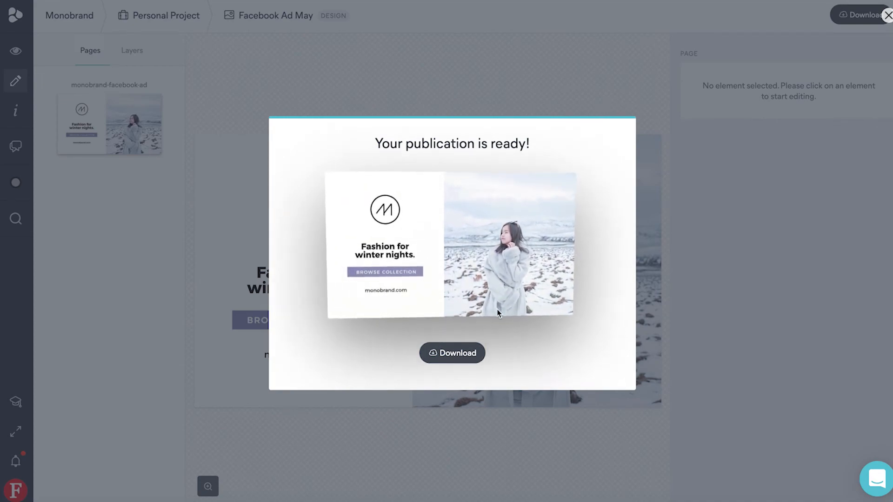
click(475, 358)
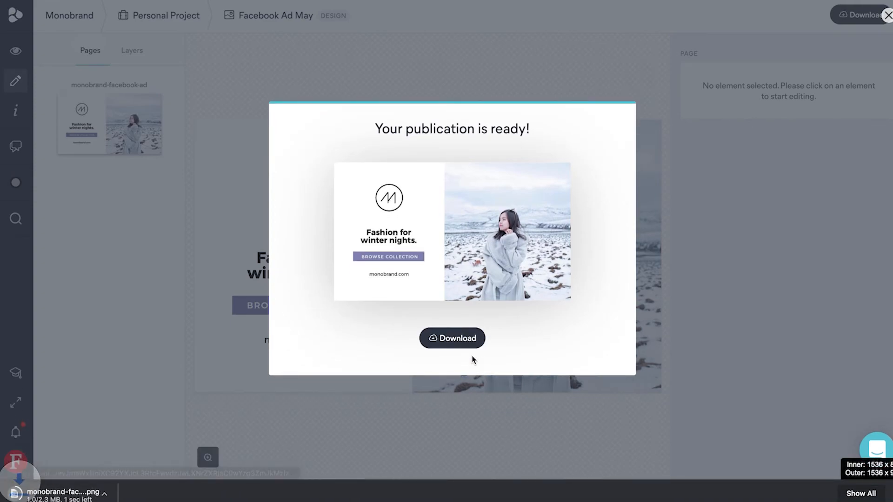
Open the downloaded PNG to check it, and close both the preview and the download dialog
click(94, 498)
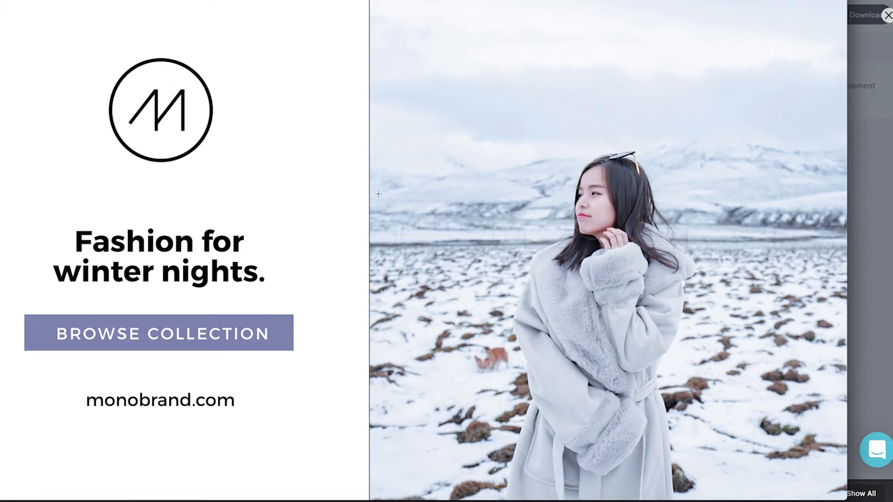
key(super+w)
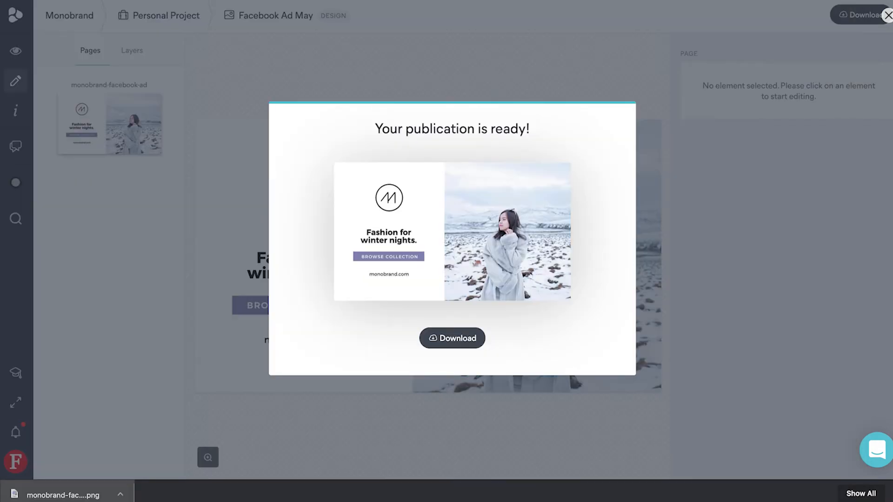
click(619, 78)
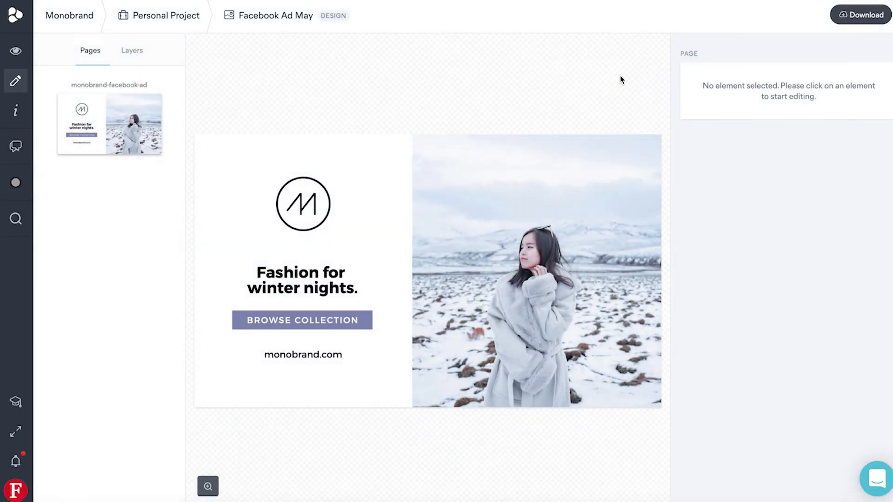
Review the size and quality options for PNG and JPG downloads, and close them without downloading
click(848, 15)
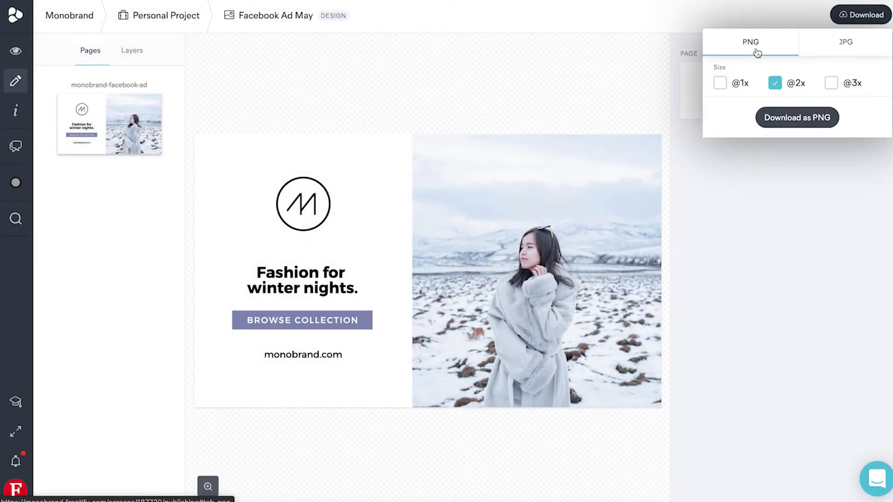
click(721, 86)
click(721, 86)
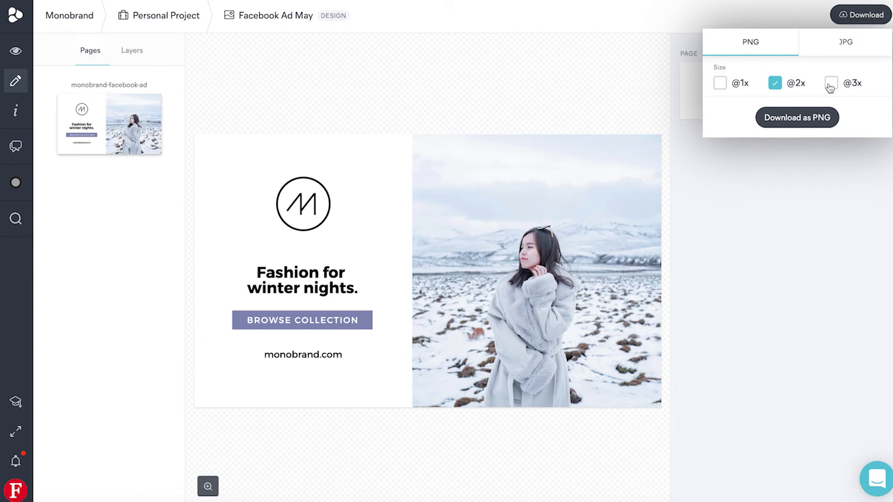
click(828, 49)
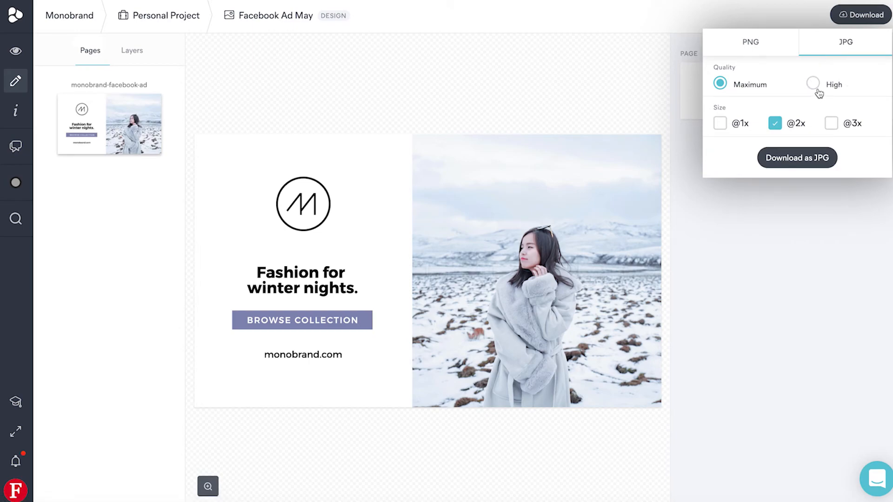
click(778, 43)
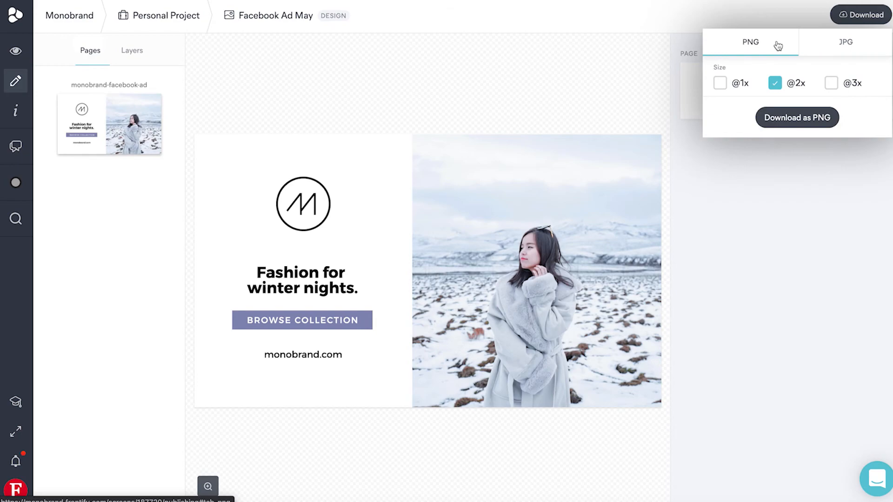
click(638, 63)
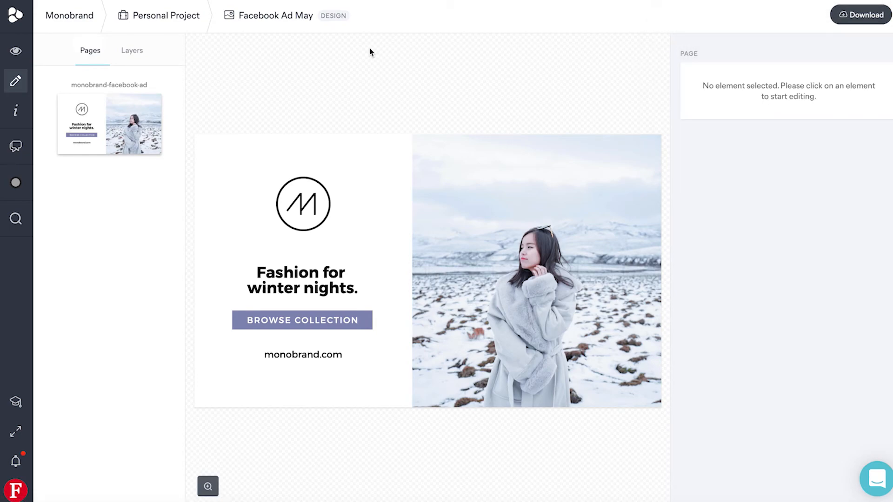
Replace the ad's photo with the image of the bearded man in a red jacket
click(656, 206)
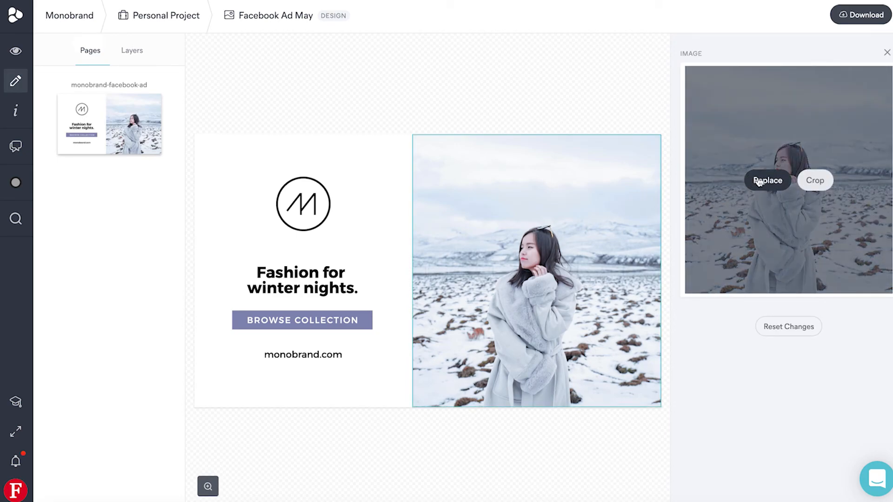
click(768, 181)
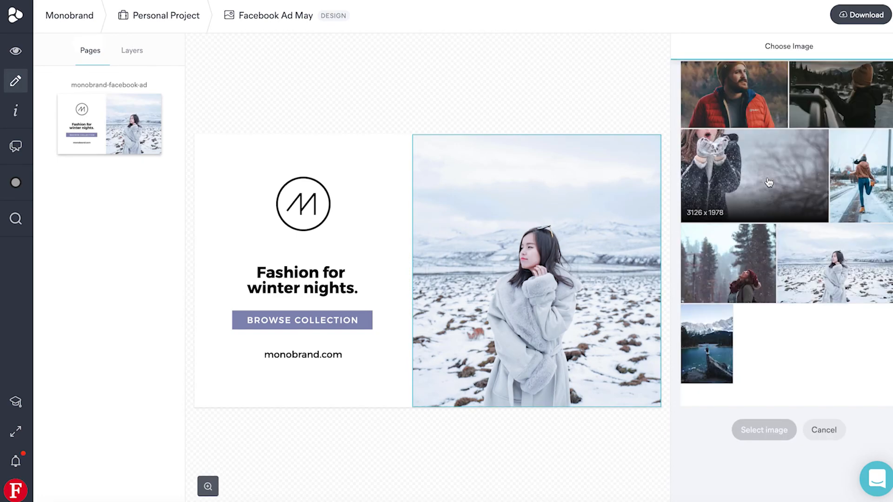
click(744, 103)
click(763, 430)
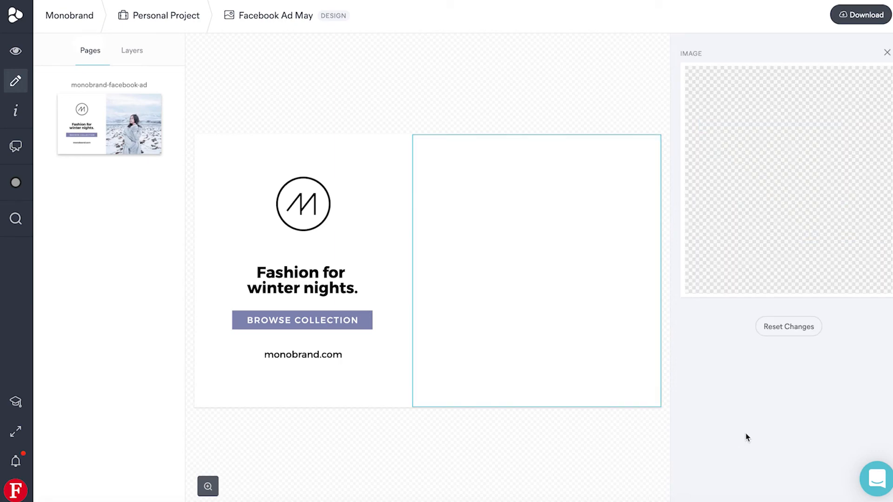
click(593, 104)
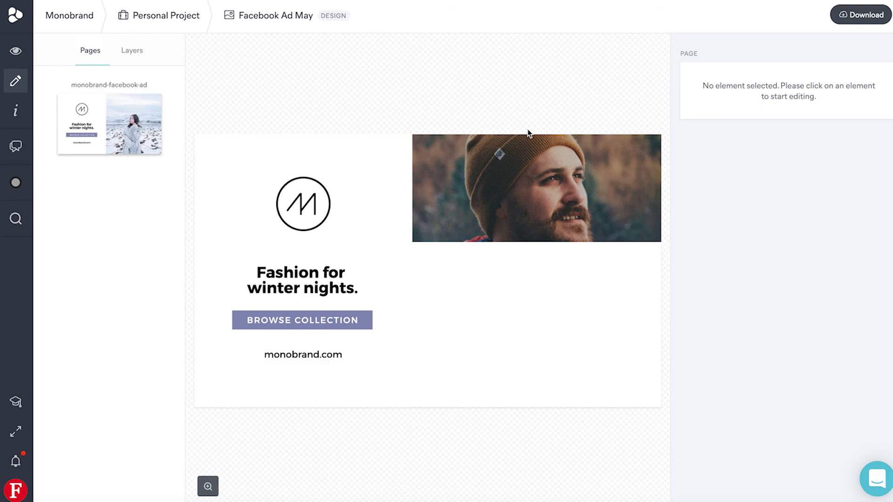
Change the word "winter" to "fall" in the ad's headline
double_click(273, 291)
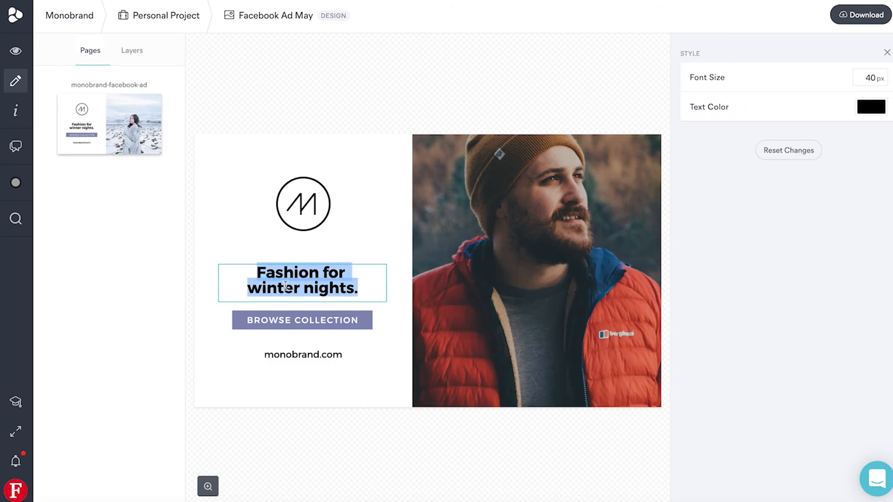
double_click(275, 288)
text(fall)
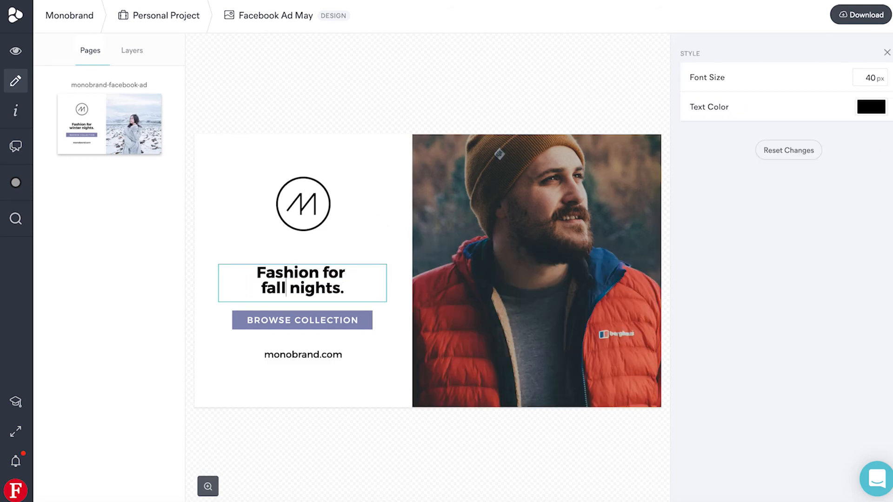
Set the background of the Browse Collection button to the turquoise brand color and deselect the element
click(304, 326)
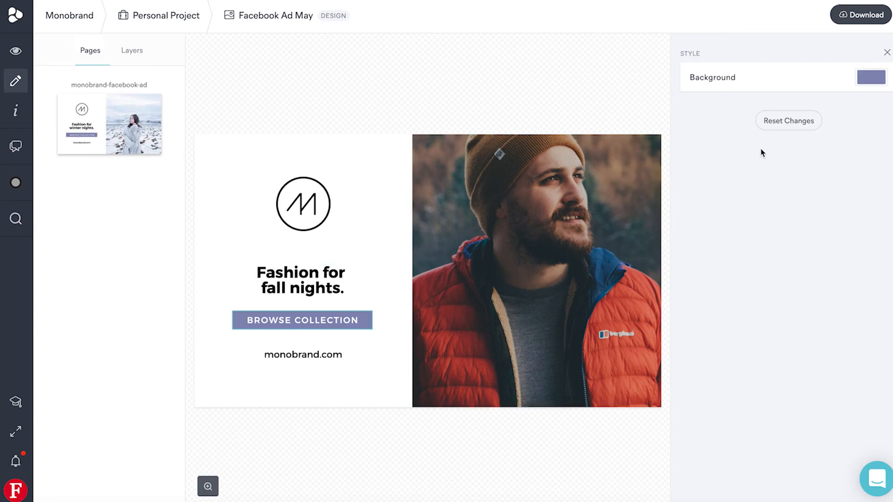
click(871, 86)
click(821, 116)
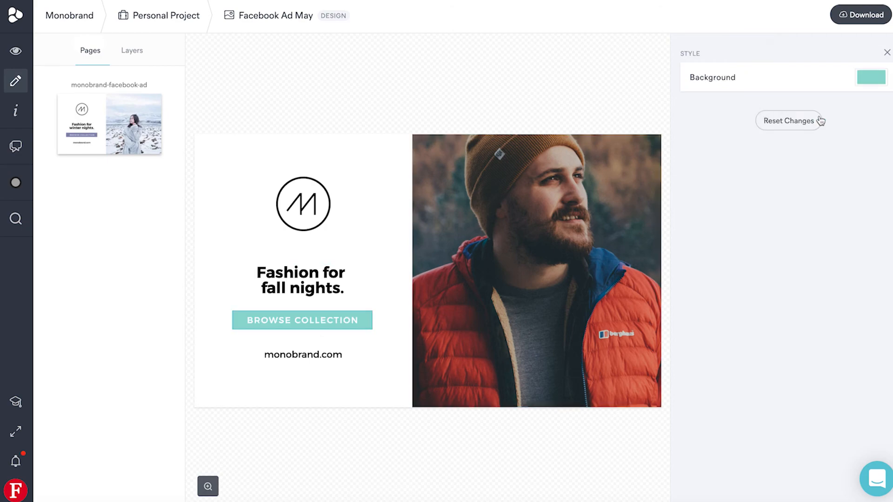
click(583, 125)
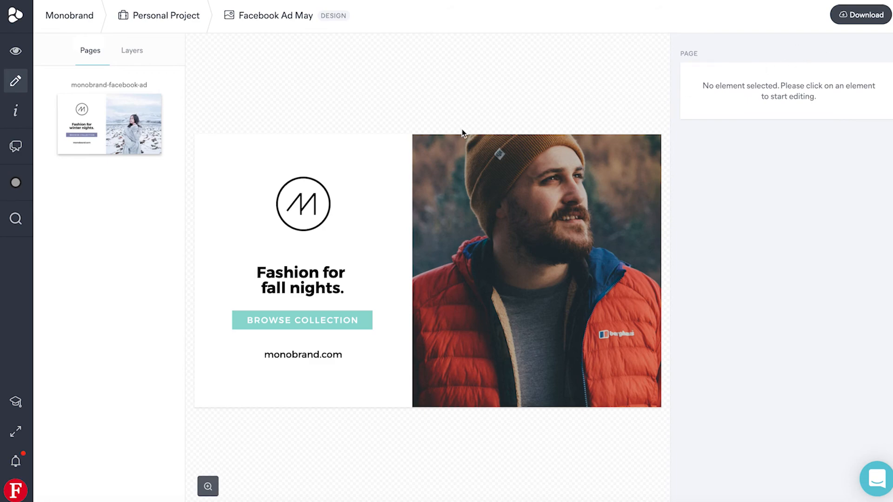
click(842, 17)
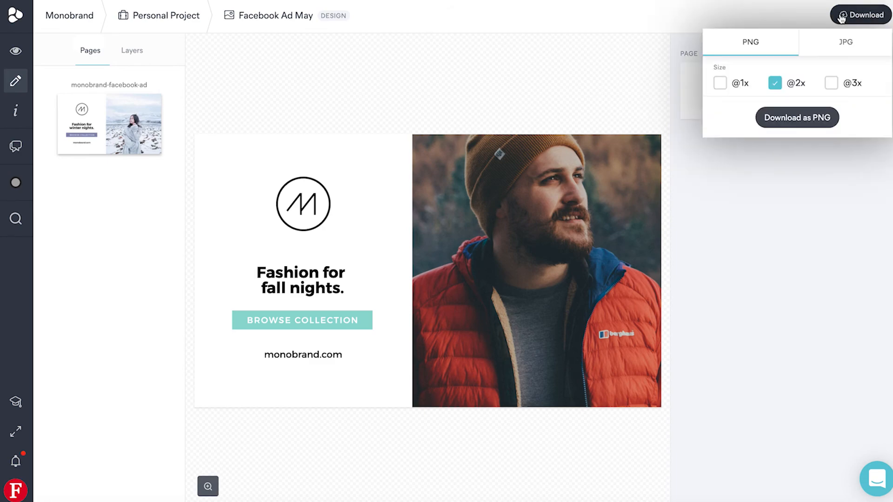
click(837, 55)
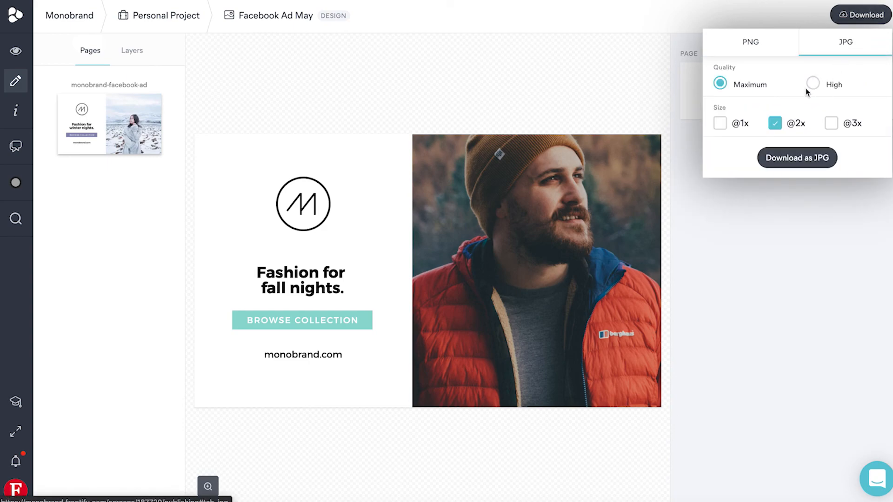
click(832, 123)
click(775, 123)
click(794, 158)
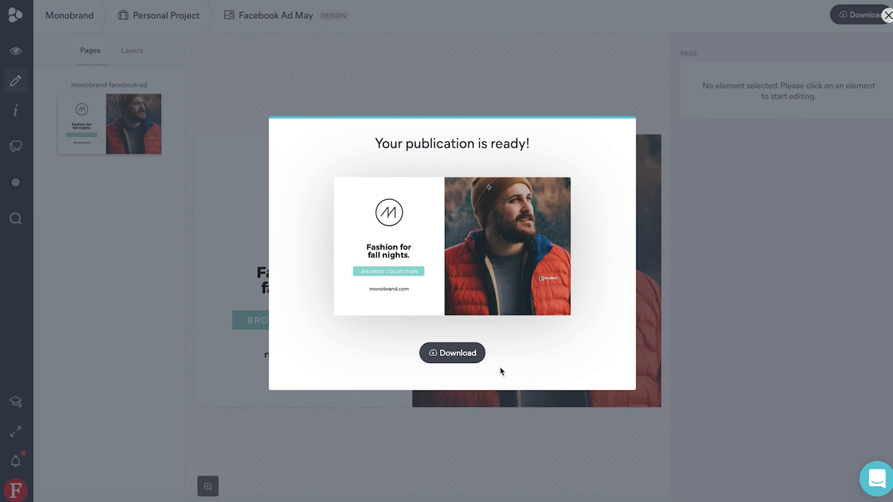
Download the ready publication, then open the downloaded JPG to check it and close the preview
click(458, 359)
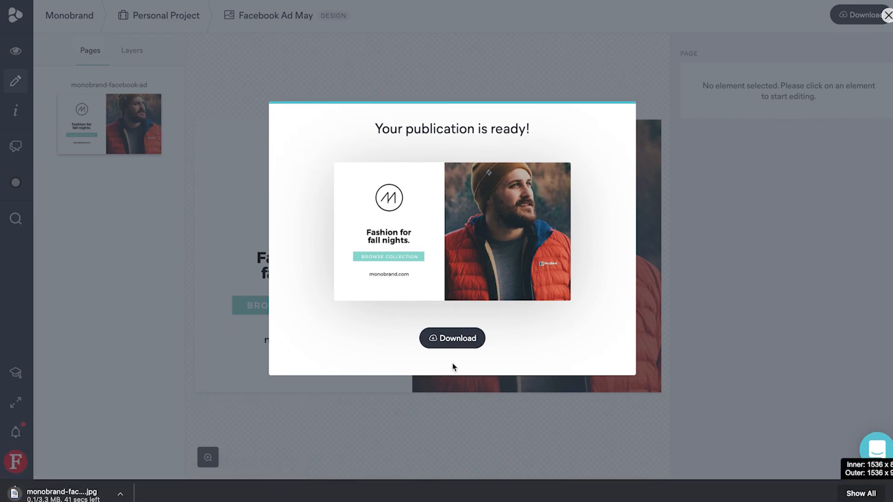
click(340, 423)
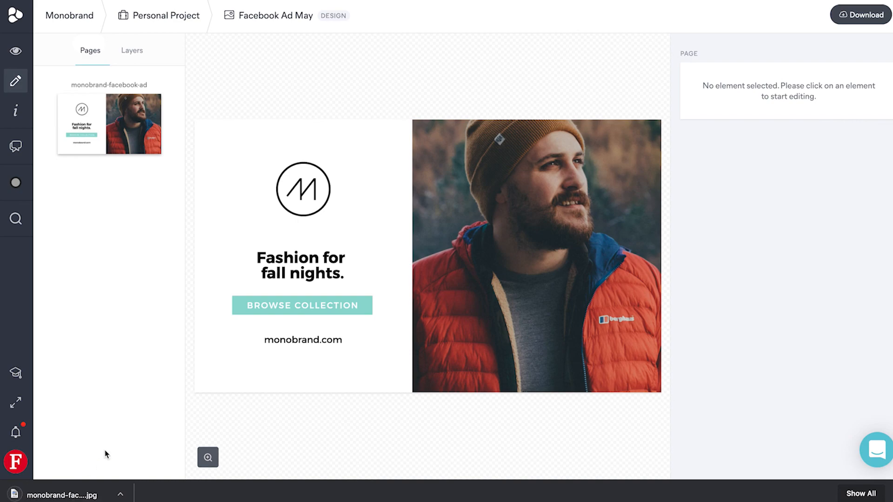
click(84, 495)
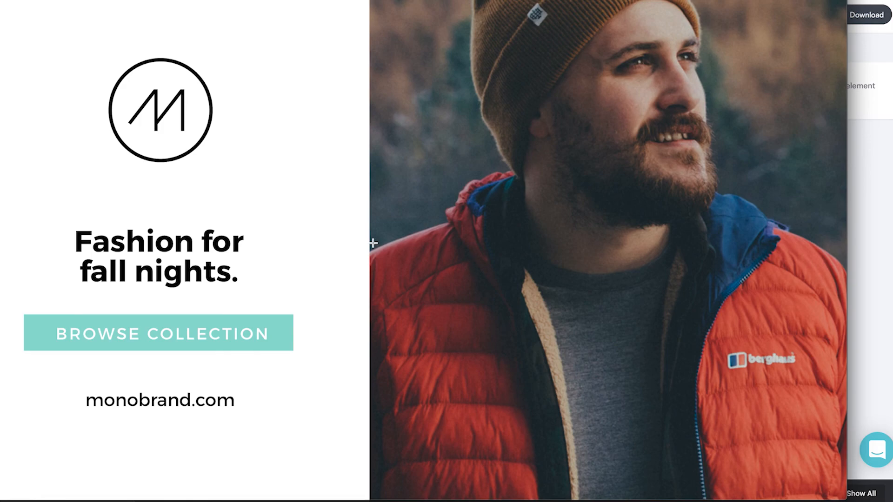
click(877, 211)
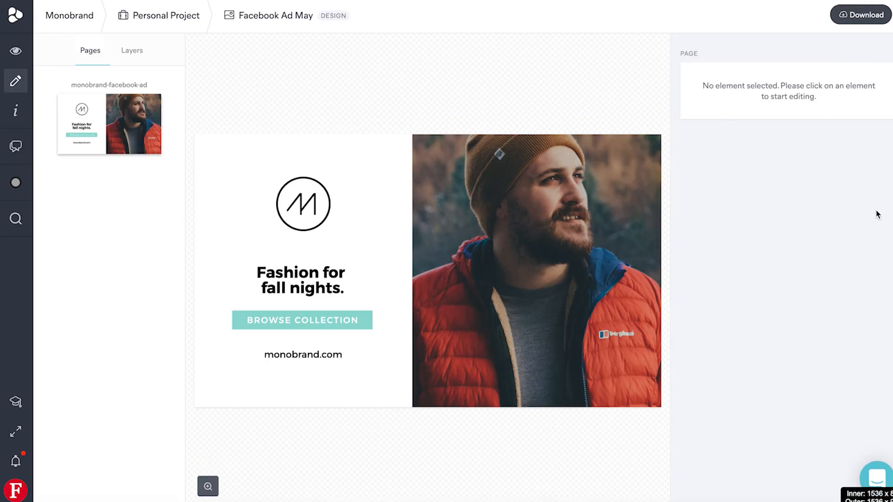